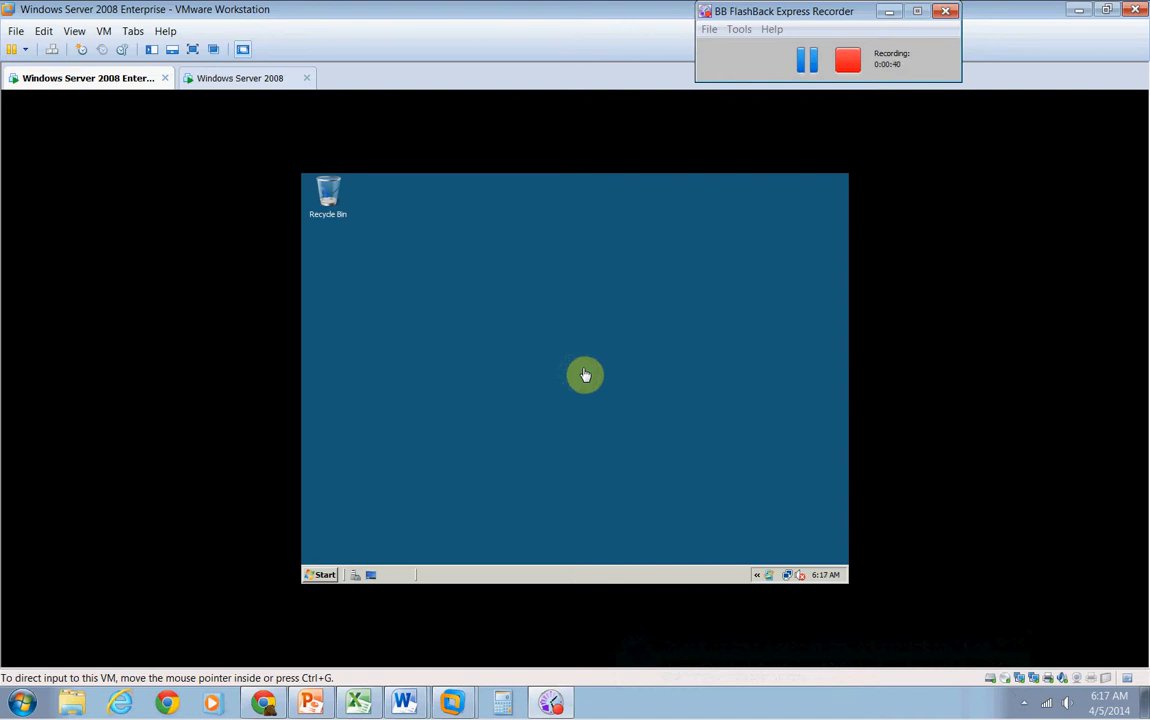
Launch the Registry Editor by searching for regedit from the virtual machine's Start menu
click(322, 578)
click(319, 576)
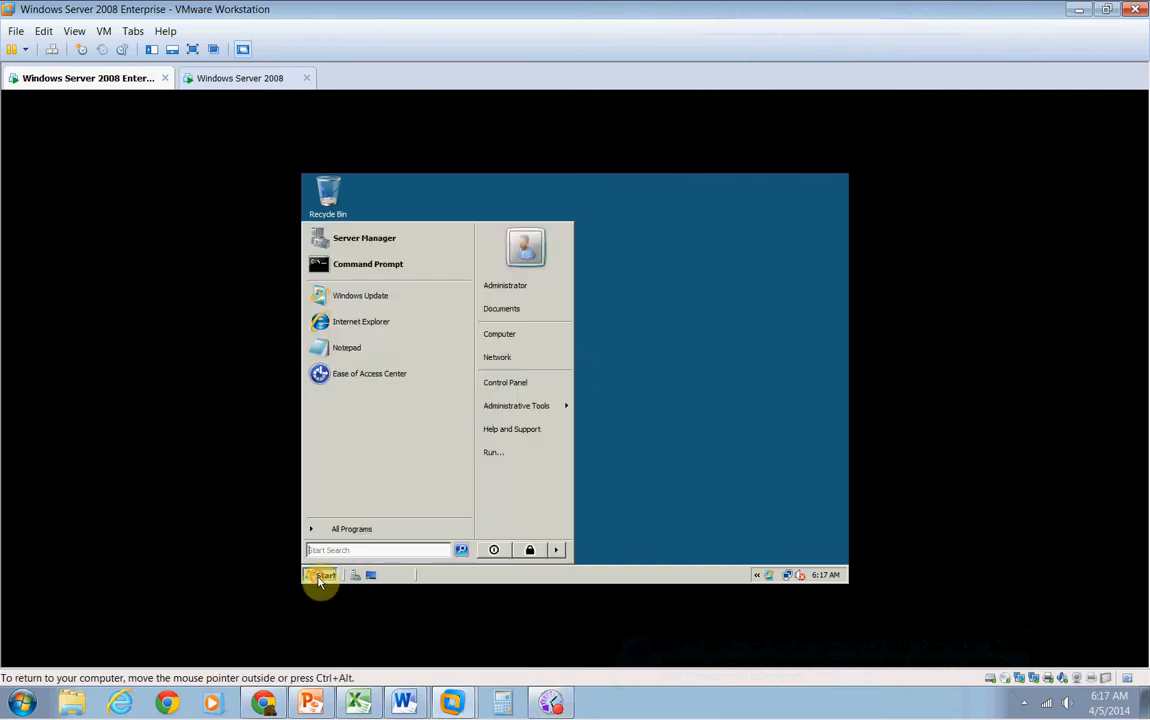
text(regedit)
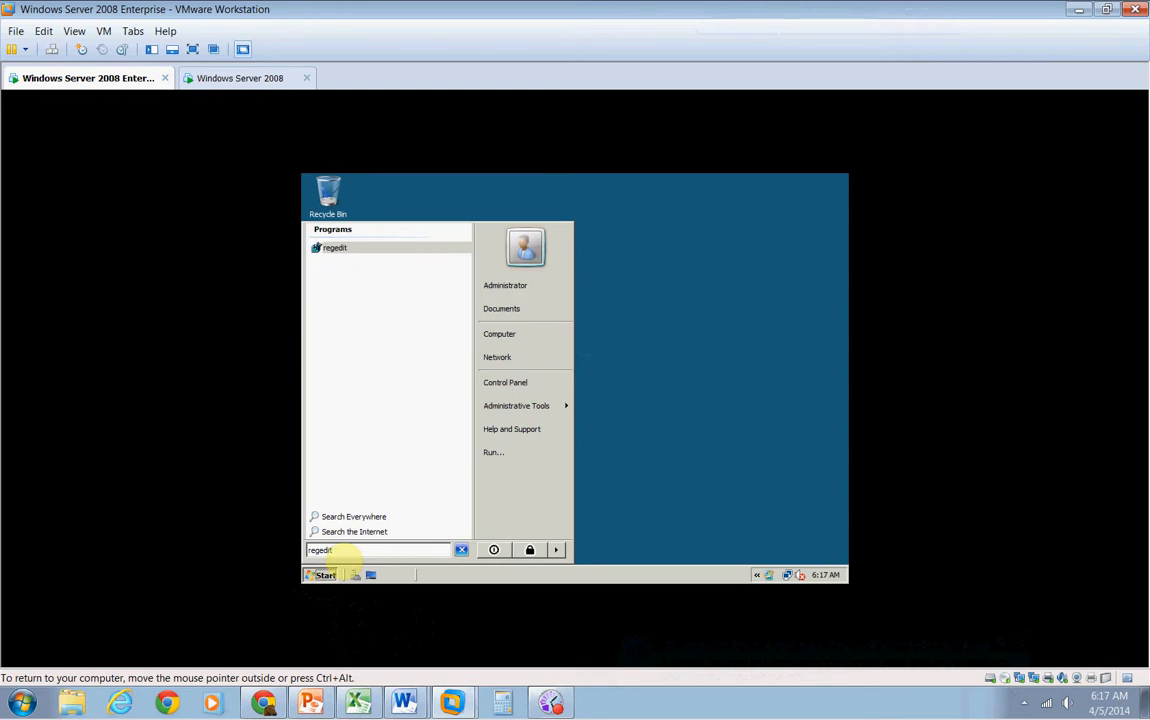
key(Return)
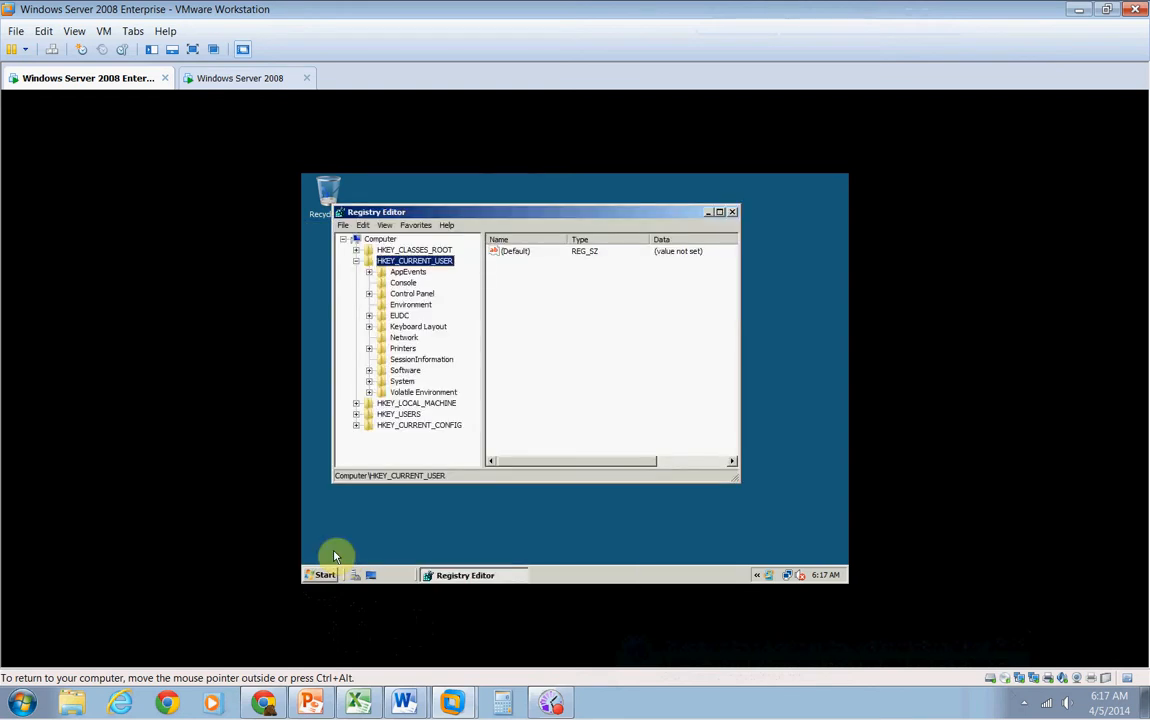
Browse to HKEY_CURRENT_USER\Control Panel\Accessibility\MouseKeys in the registry tree
click(356, 261)
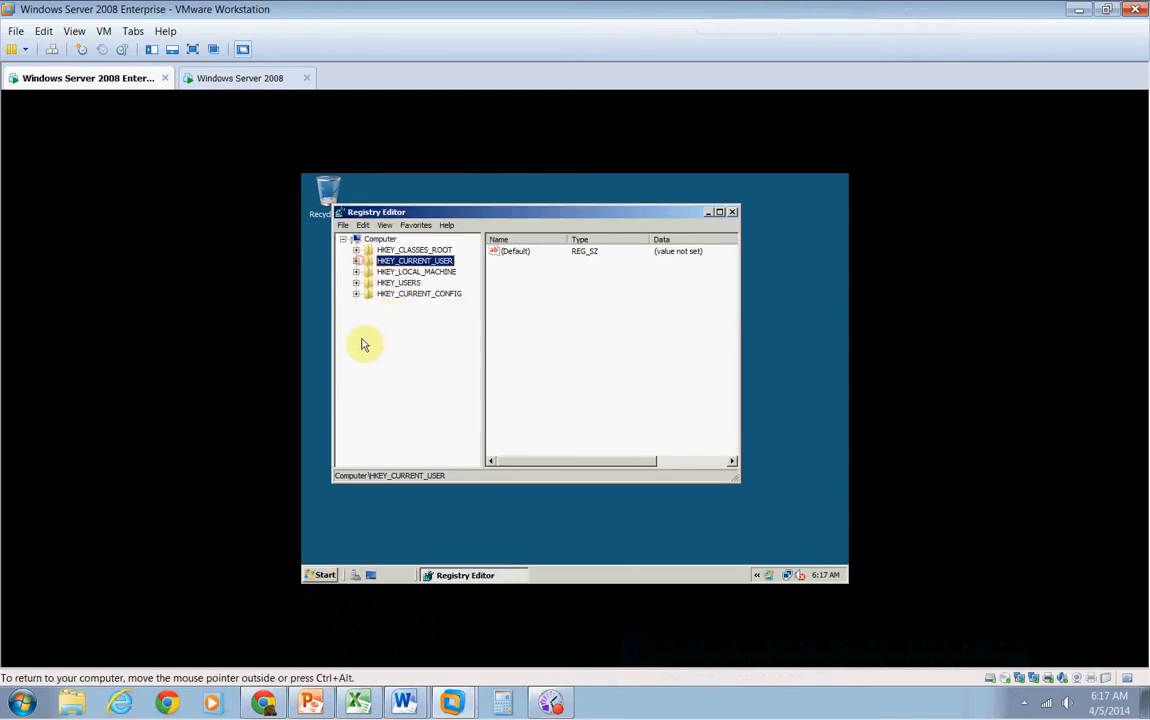
double_click(406, 261)
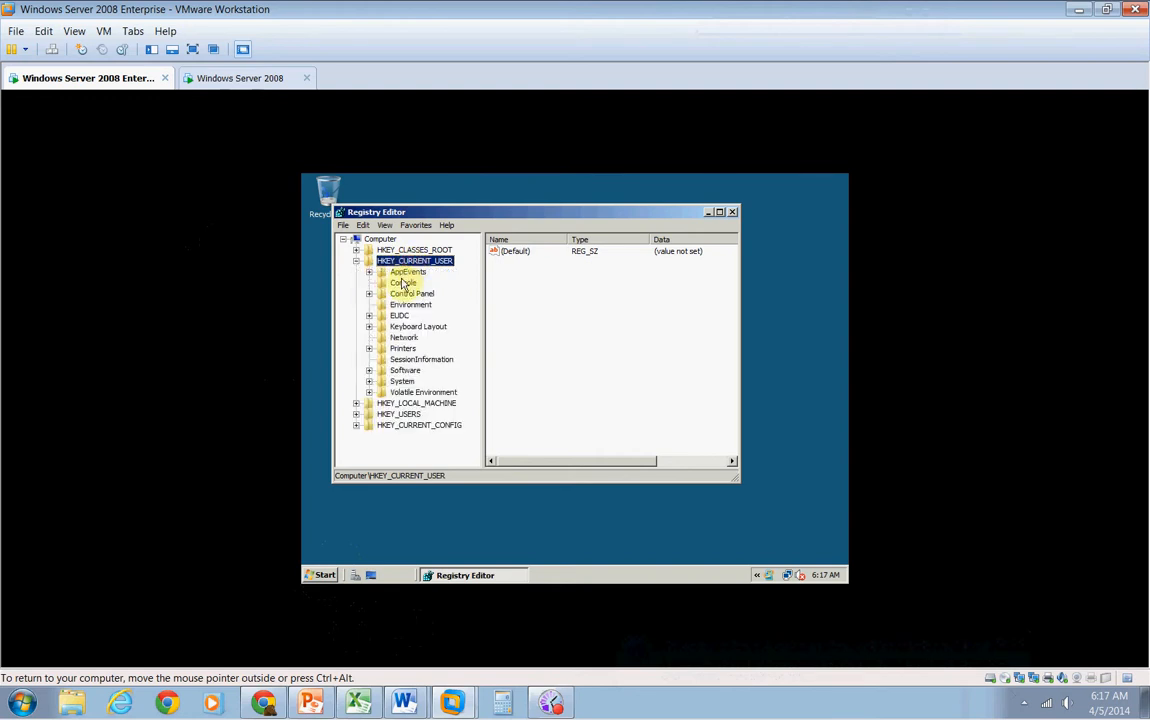
click(409, 295)
double_click(410, 295)
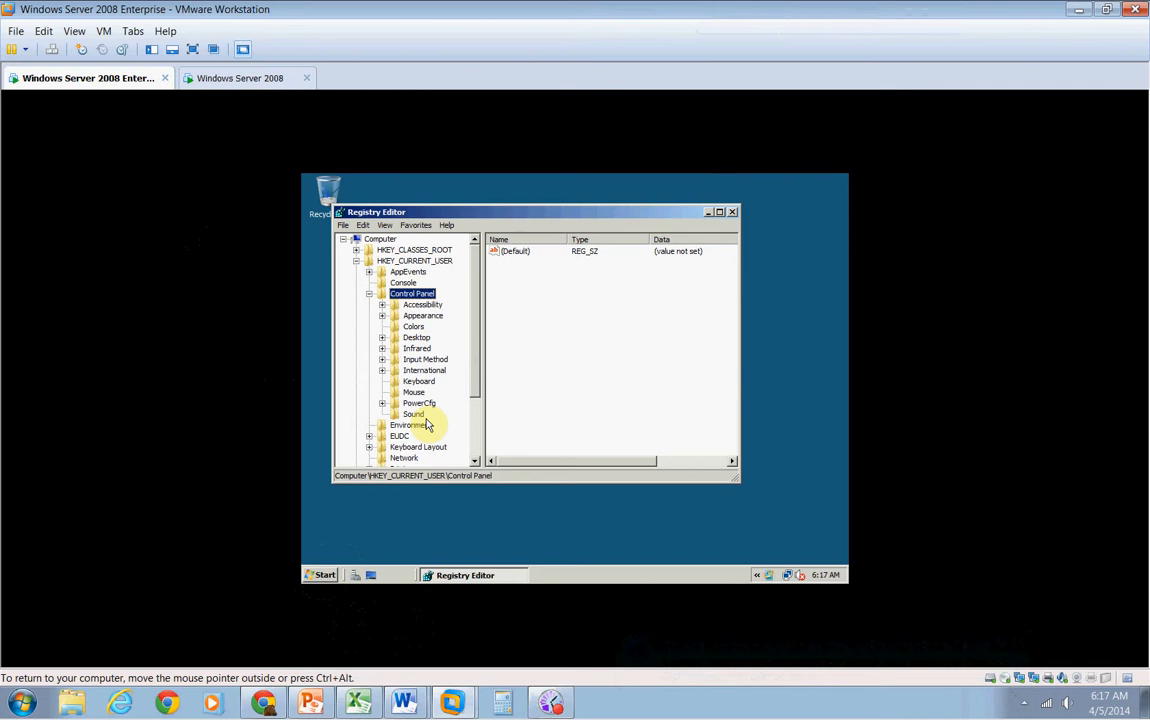
double_click(414, 305)
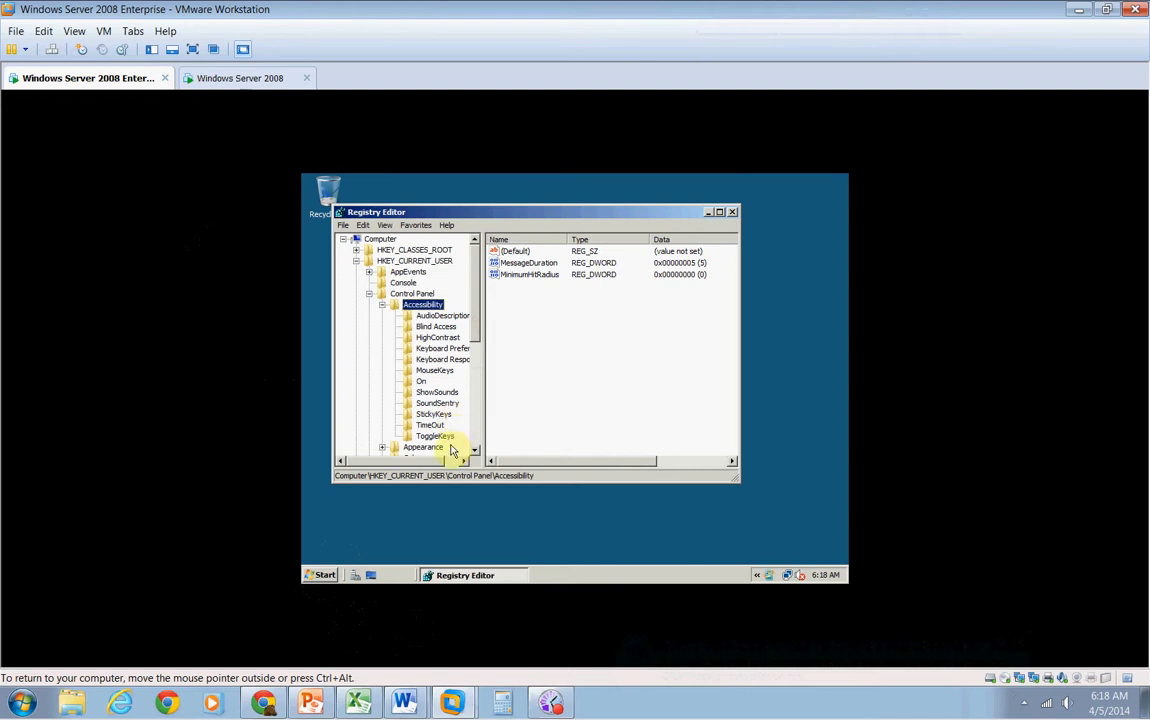
click(436, 374)
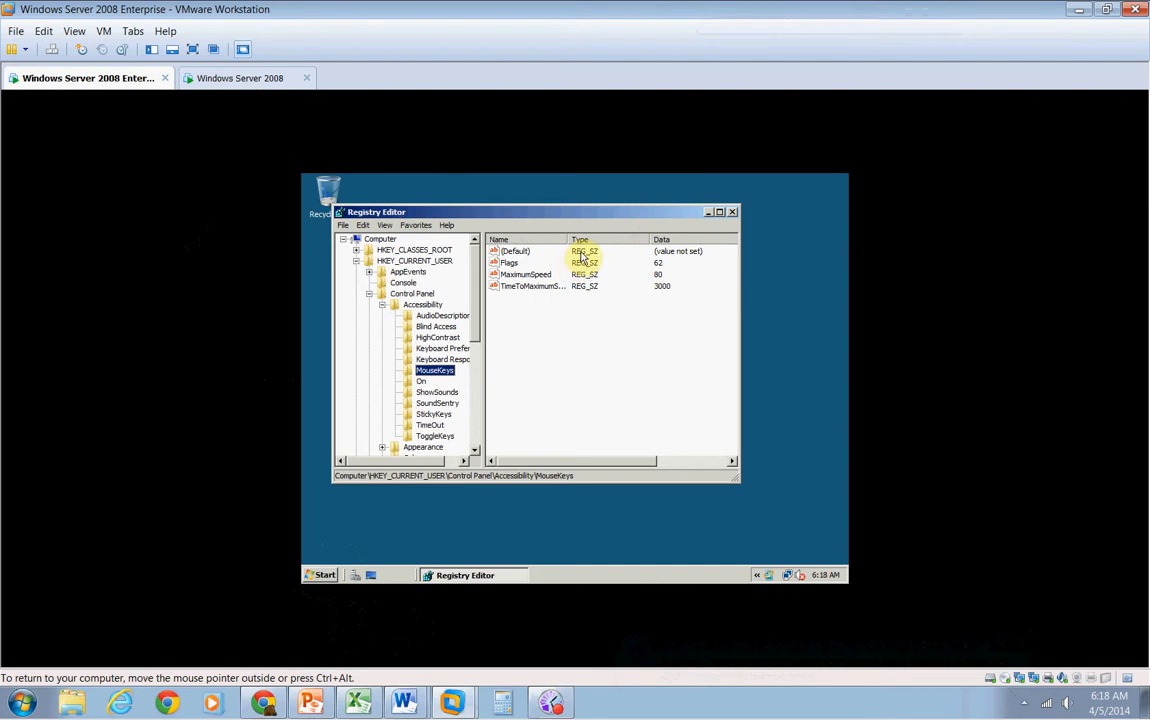
Select the MouseKeys (Default) value, browse the View and Edit menus, and open the value for editing before cancelling
click(514, 251)
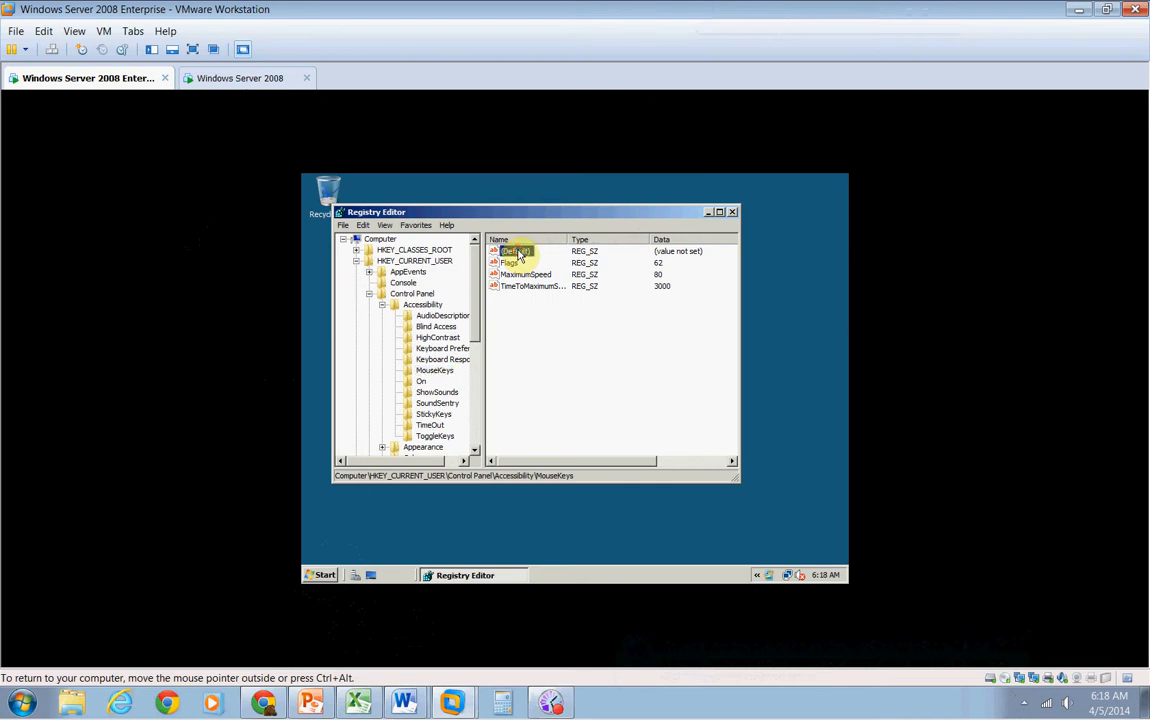
click(364, 226)
click(370, 226)
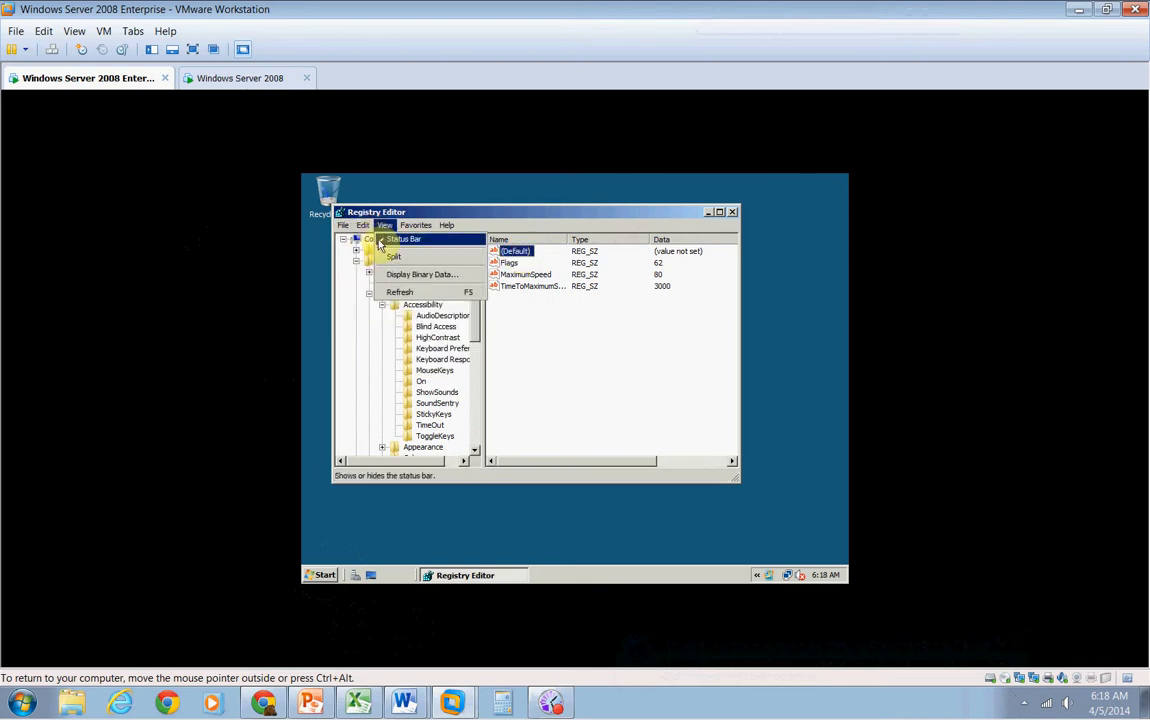
click(365, 226)
mouse_move(363, 226)
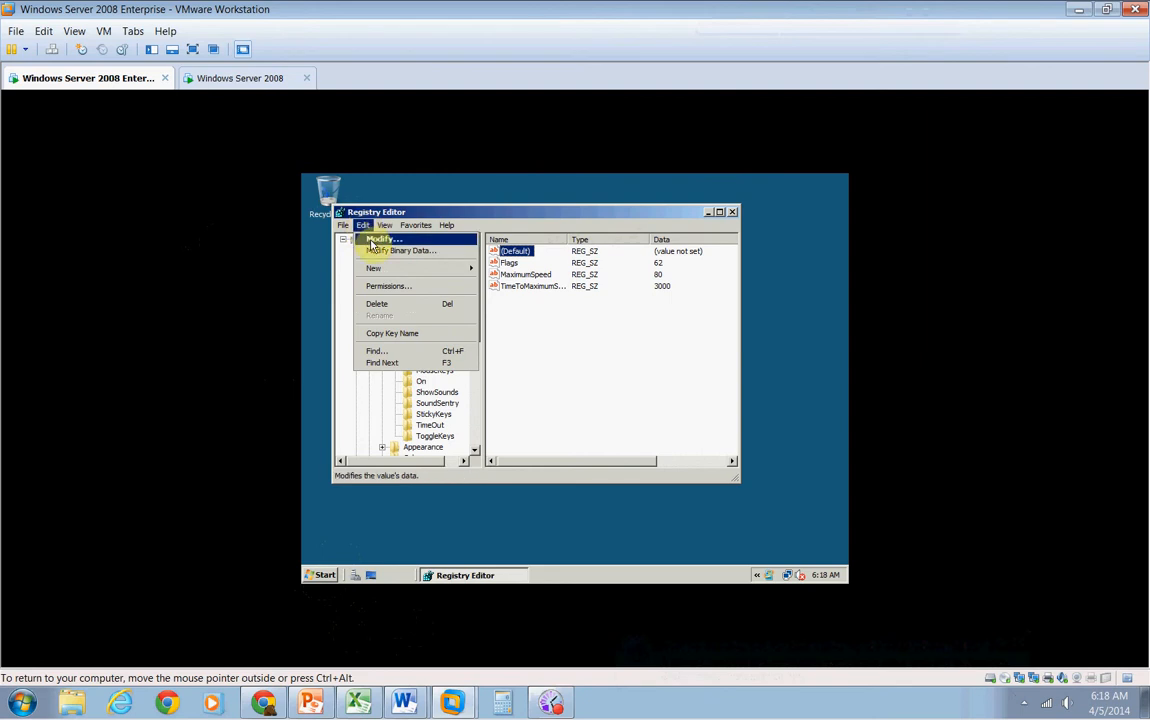
click(513, 250)
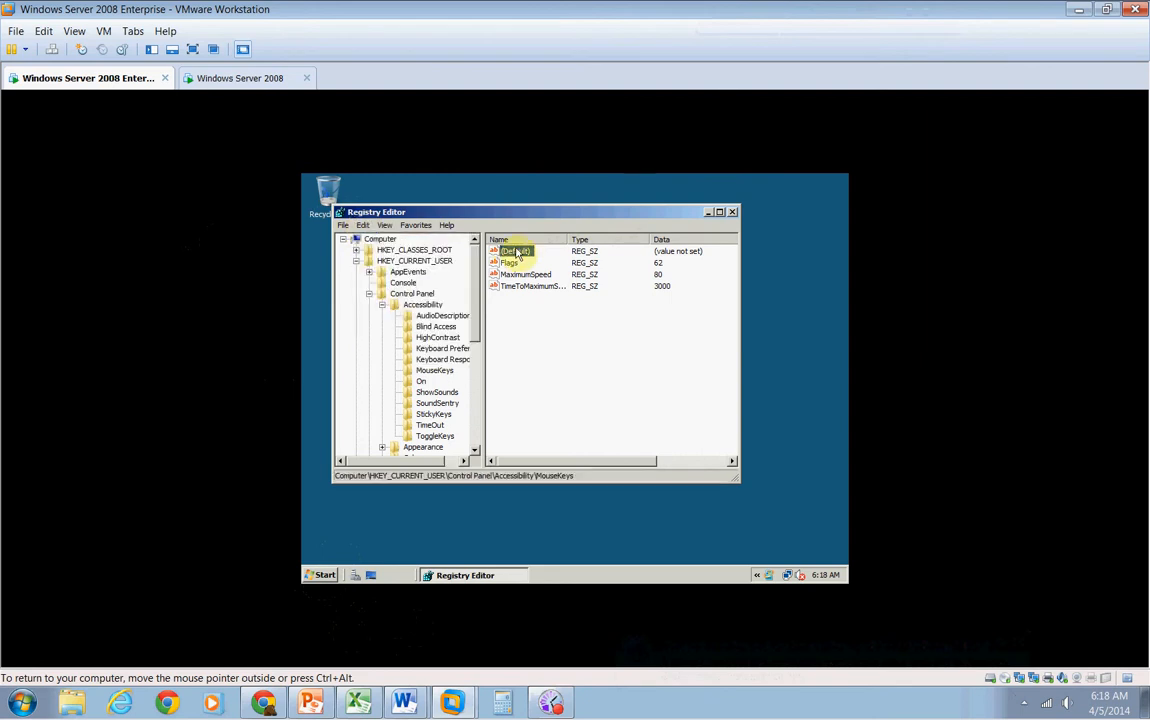
double_click(513, 250)
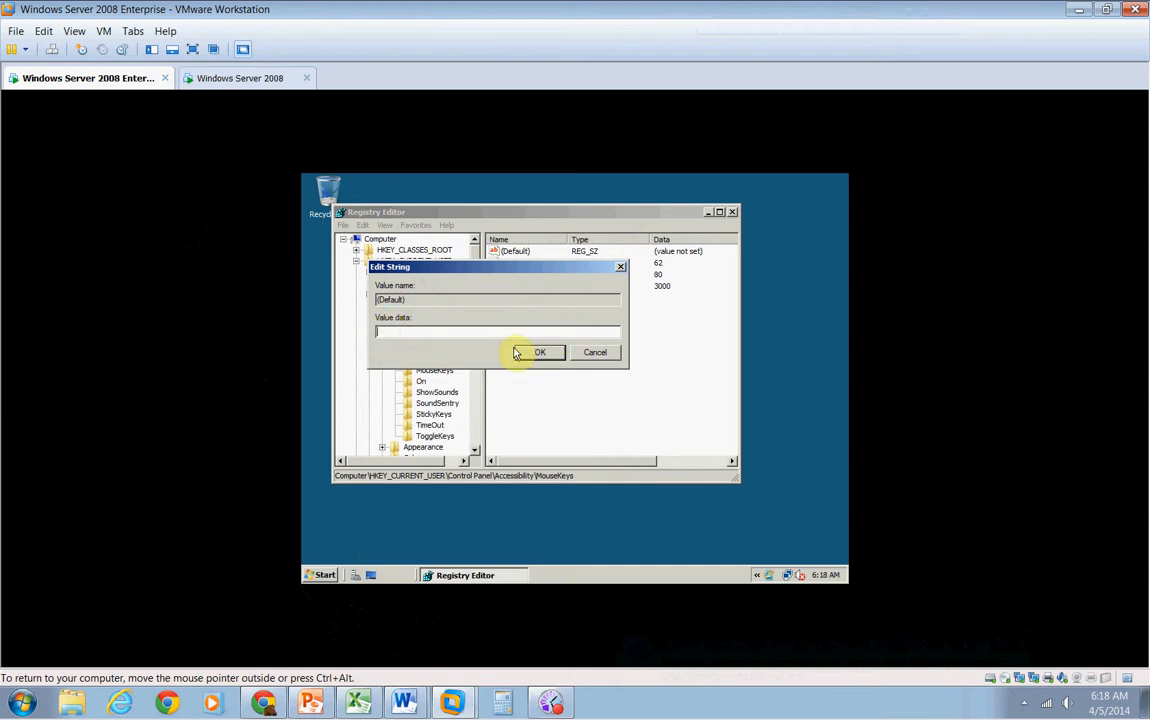
click(589, 354)
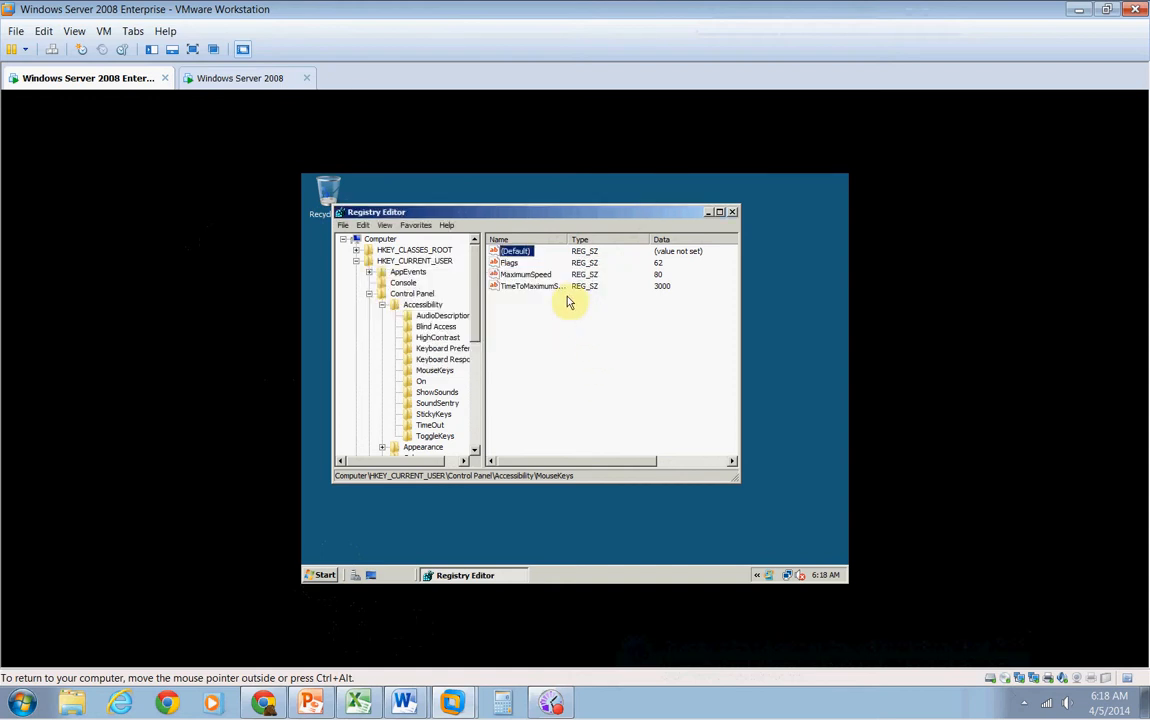
Collapse the HKEY_CURRENT_USER branch and expand HKEY_LOCAL_MACHINE\SOFTWARE\Microsoft in the registry tree
click(381, 304)
click(369, 293)
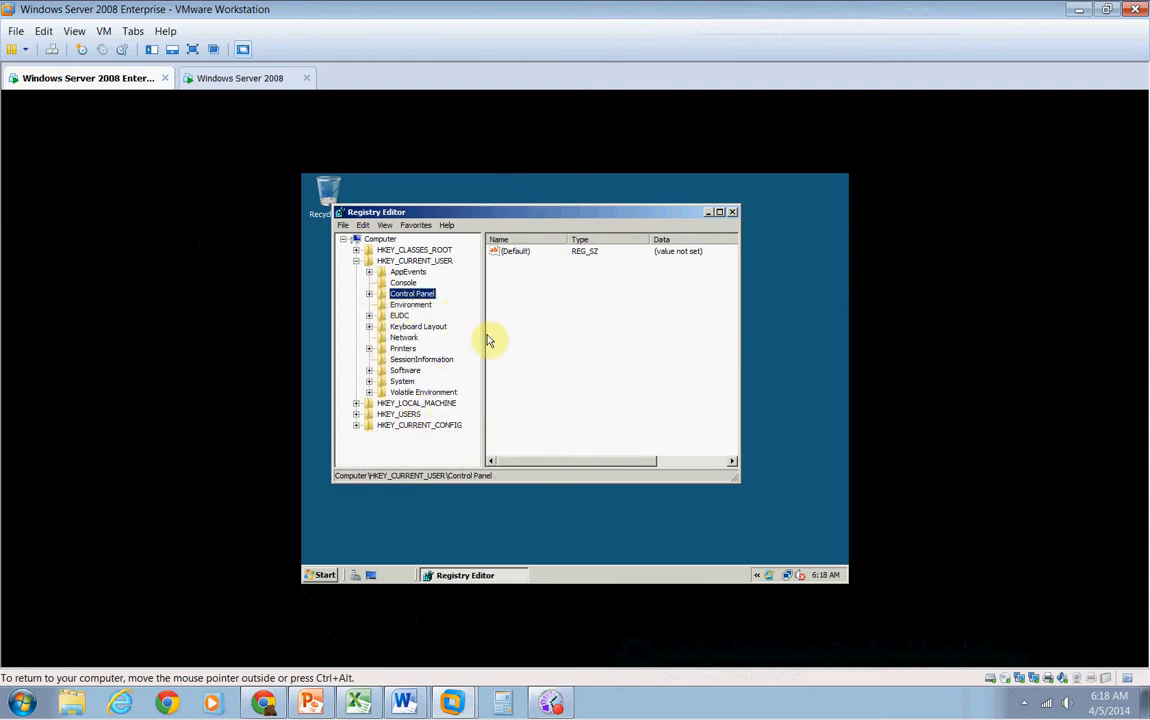
click(356, 262)
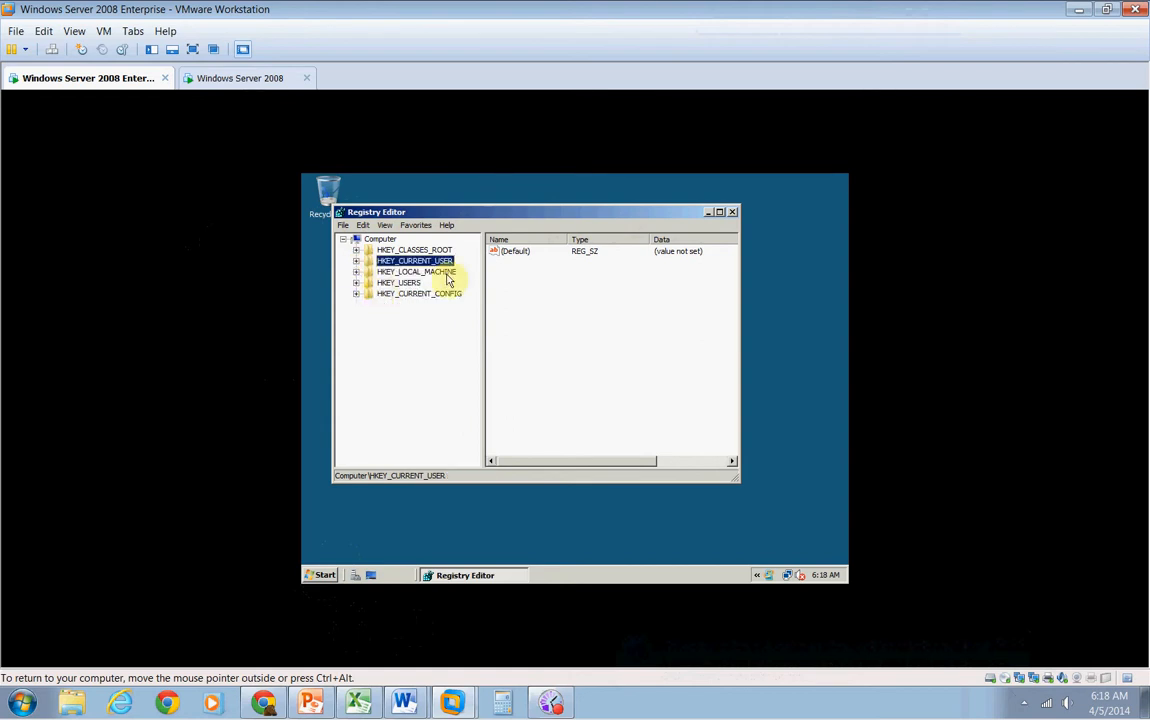
click(356, 272)
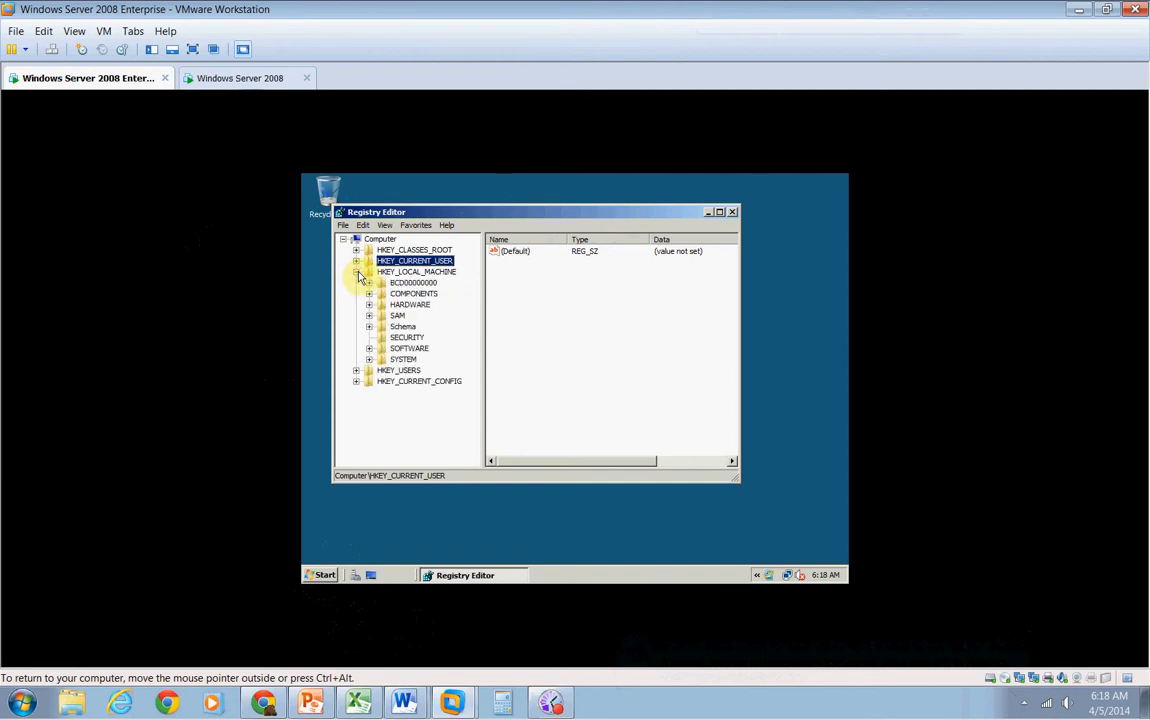
double_click(408, 349)
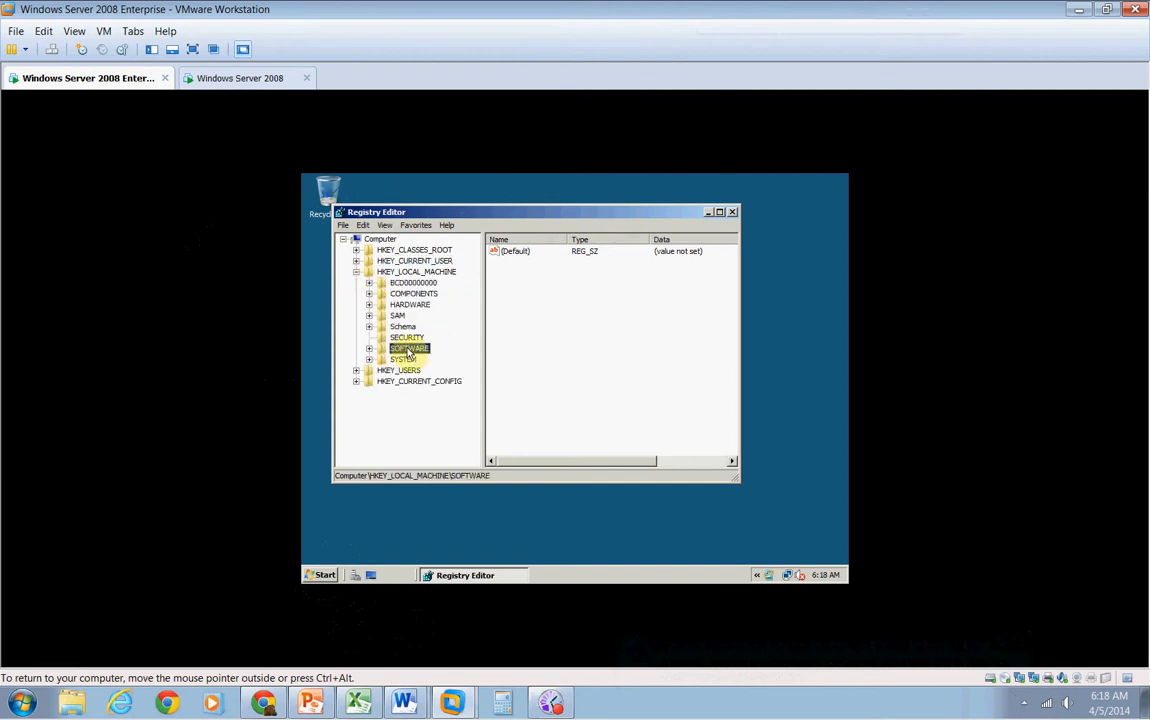
drag(475, 371, 480, 401)
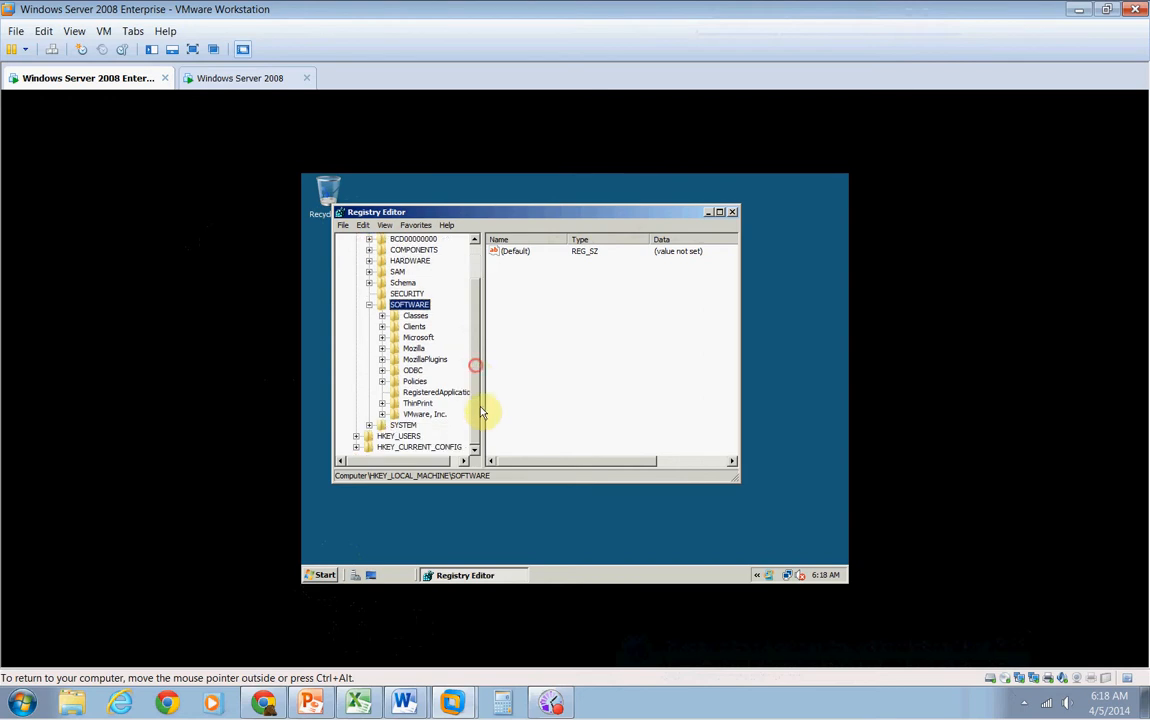
double_click(418, 337)
Expand the Windows NT key under Microsoft and open its CurrentVersion subkey
drag(475, 296, 477, 275)
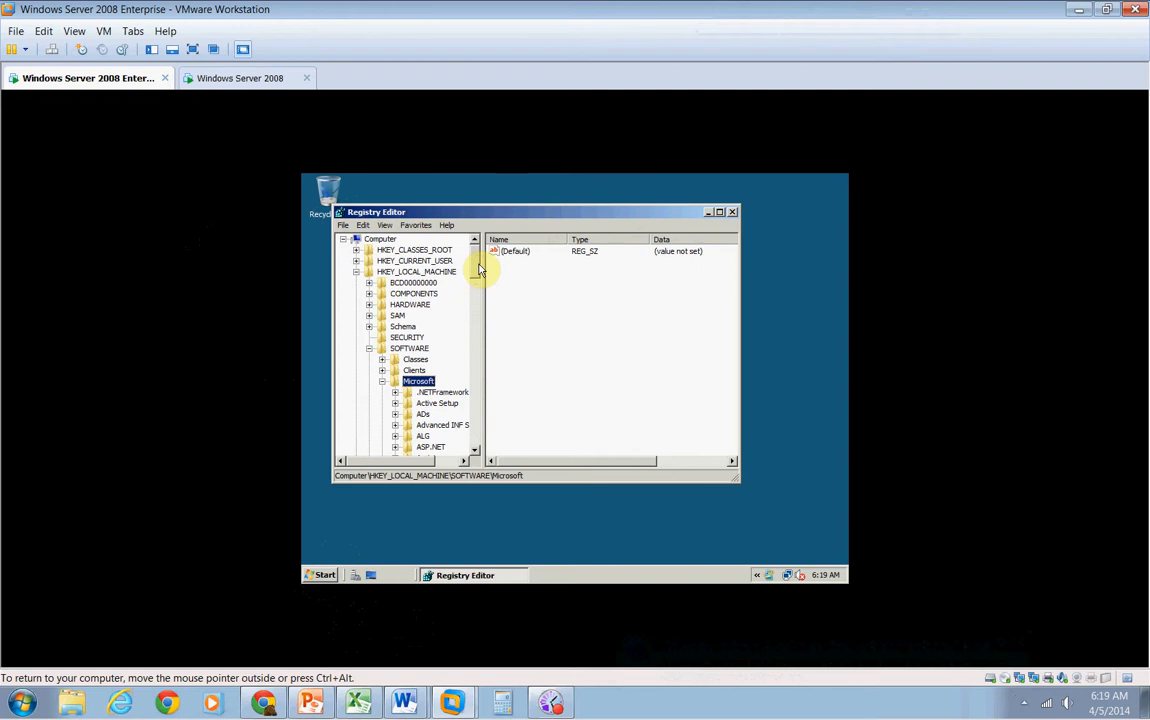
mouse_move(479, 270)
mouse_down()
mouse_move(488, 367)
mouse_move(477, 436)
mouse_up()
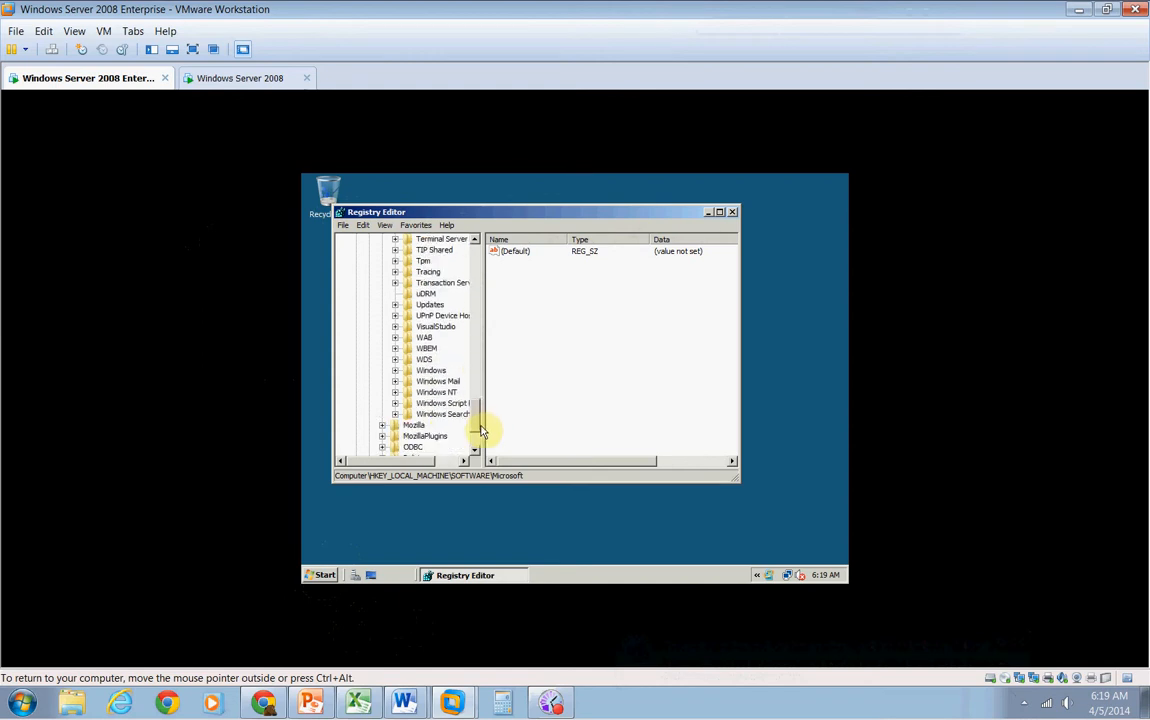
double_click(441, 392)
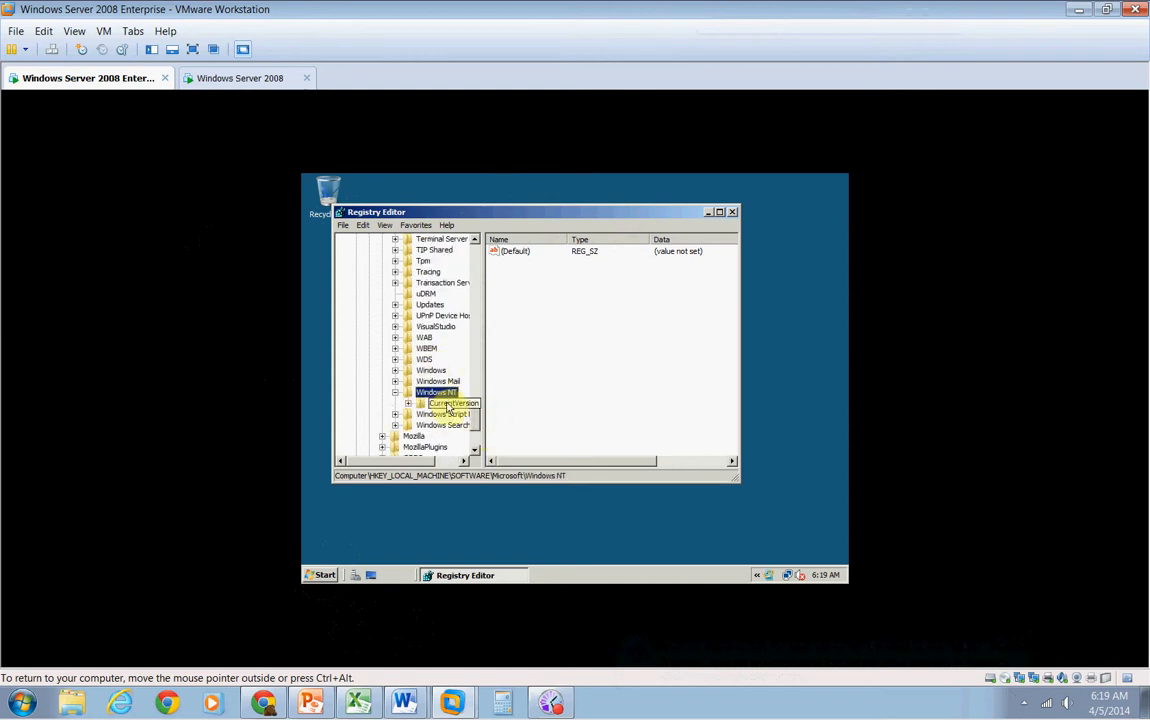
click(447, 403)
double_click(447, 403)
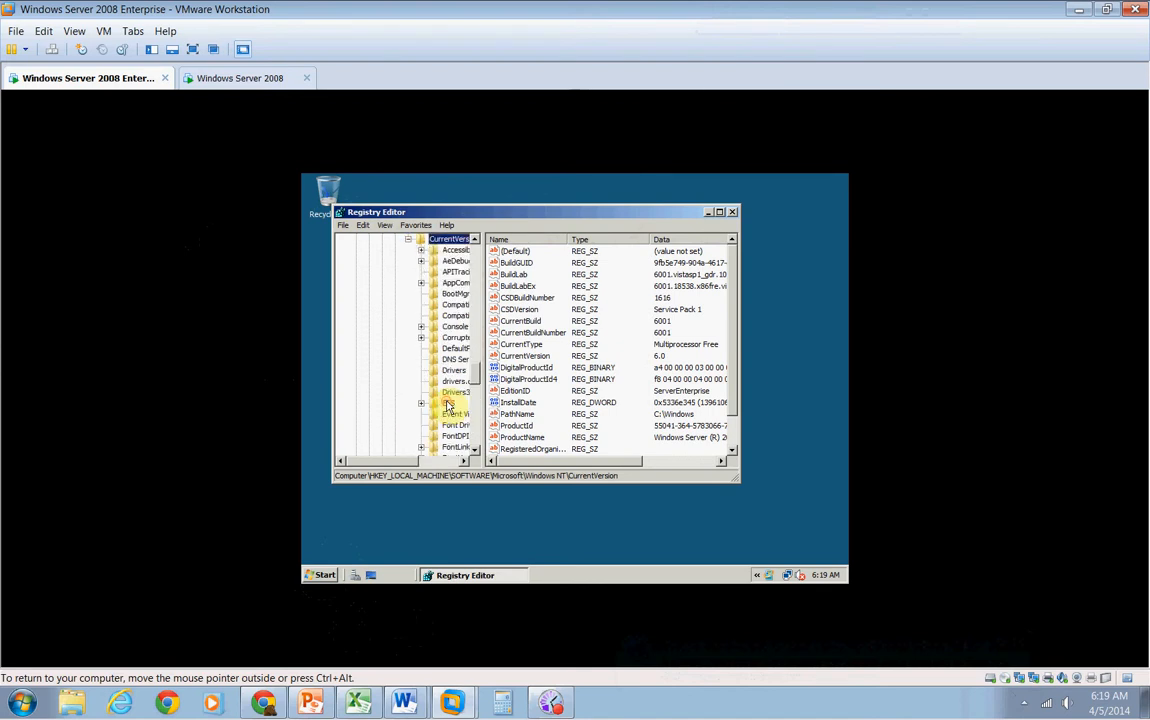
Open the Winlogon key under Windows NT\CurrentVersion
drag(475, 383, 466, 420)
drag(416, 463, 441, 457)
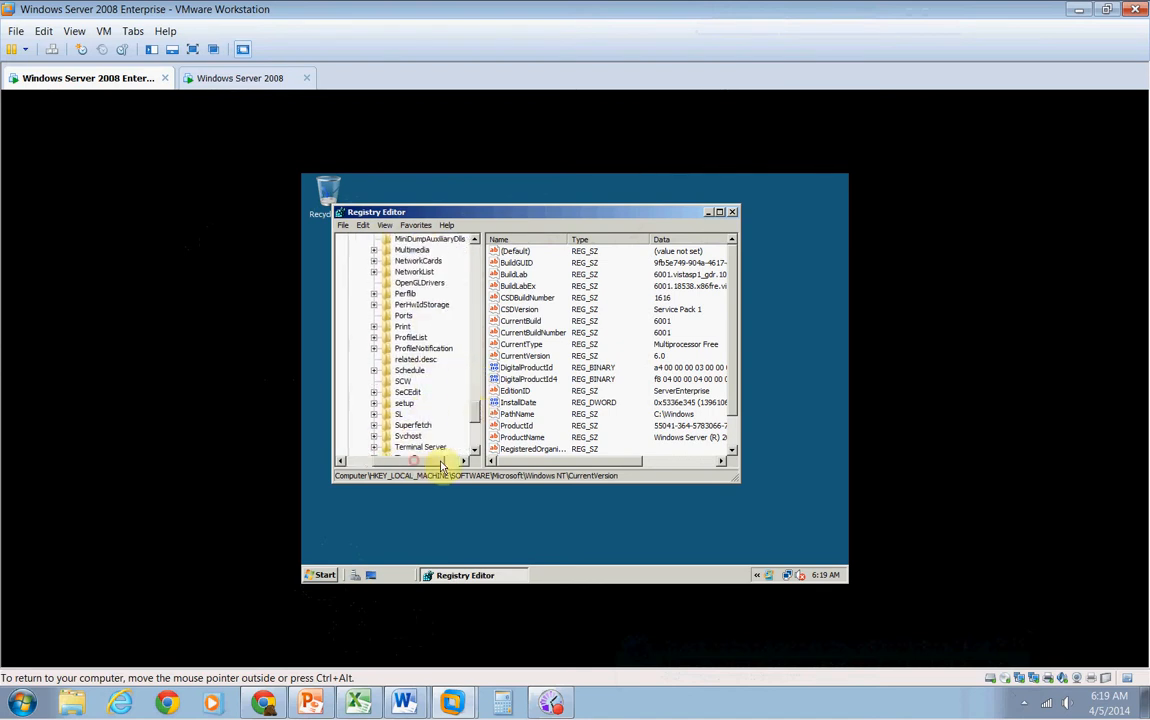
drag(475, 412, 476, 436)
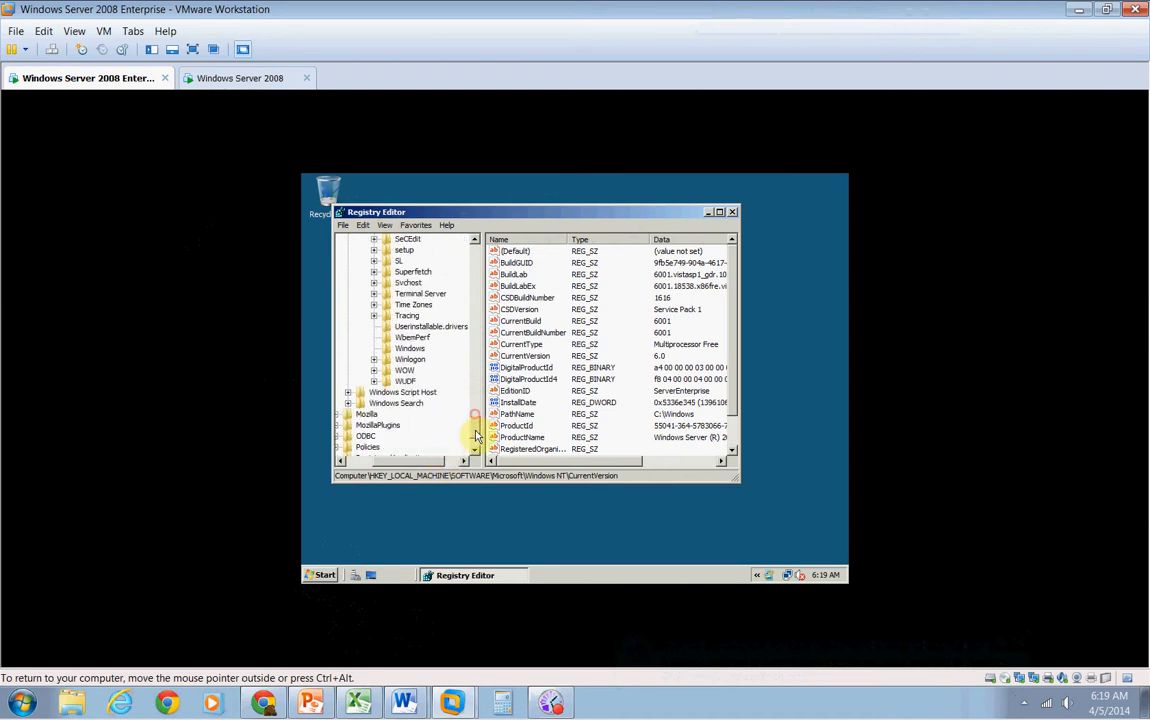
double_click(416, 359)
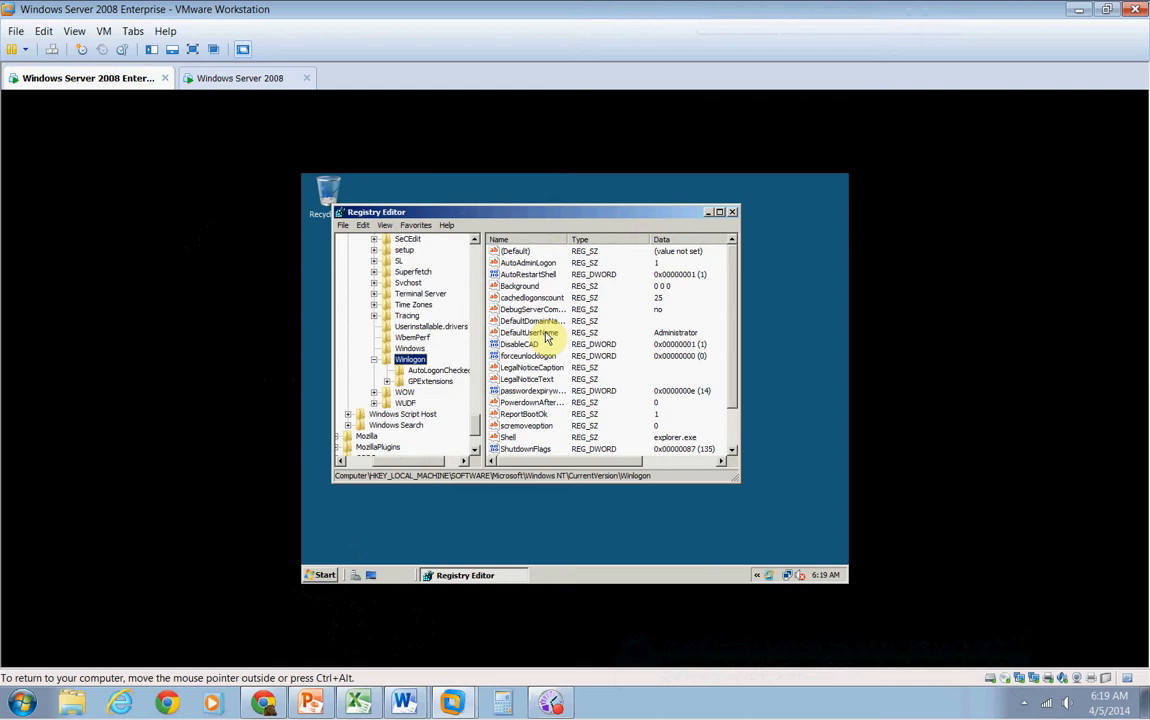
Review the Winlogon values and open AutoAdminLogon for editing, cancelling without changes
drag(732, 396, 732, 438)
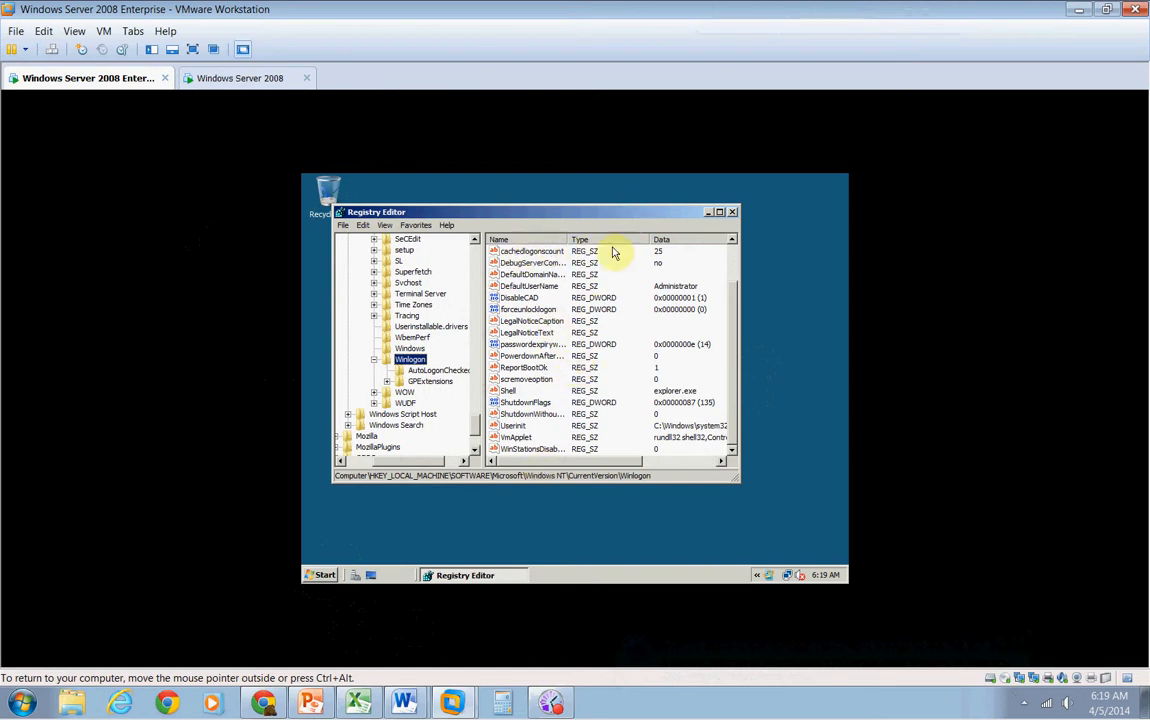
scroll(735, 360, up, 2)
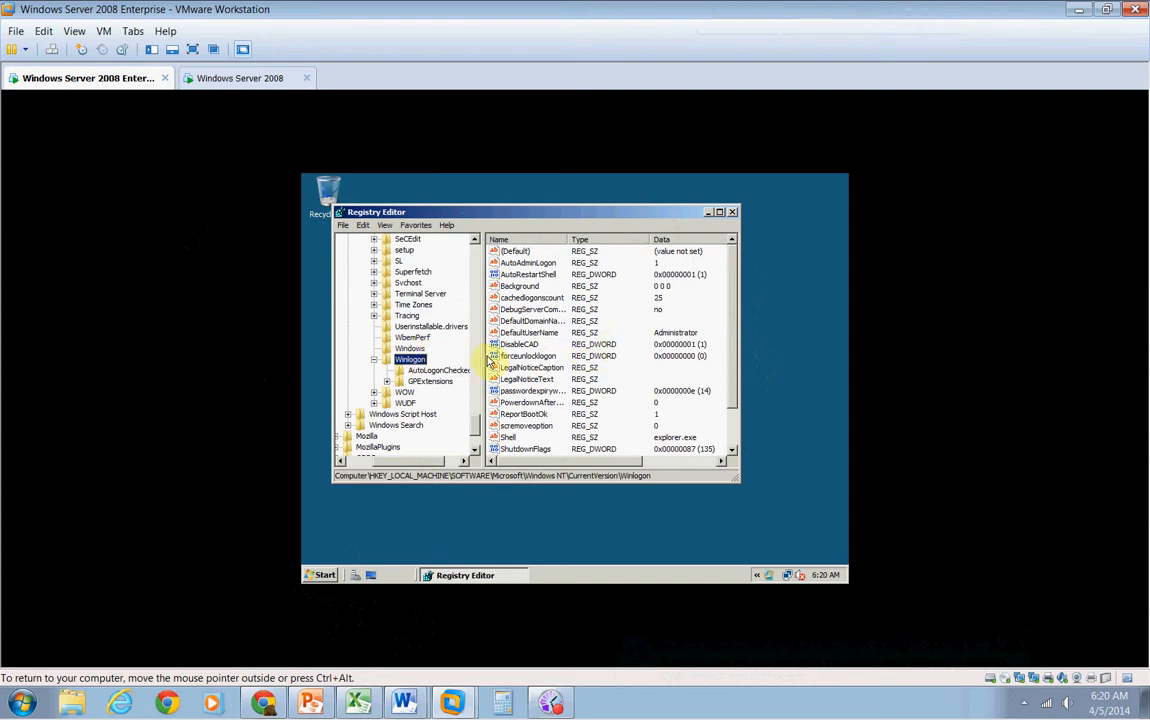
double_click(522, 262)
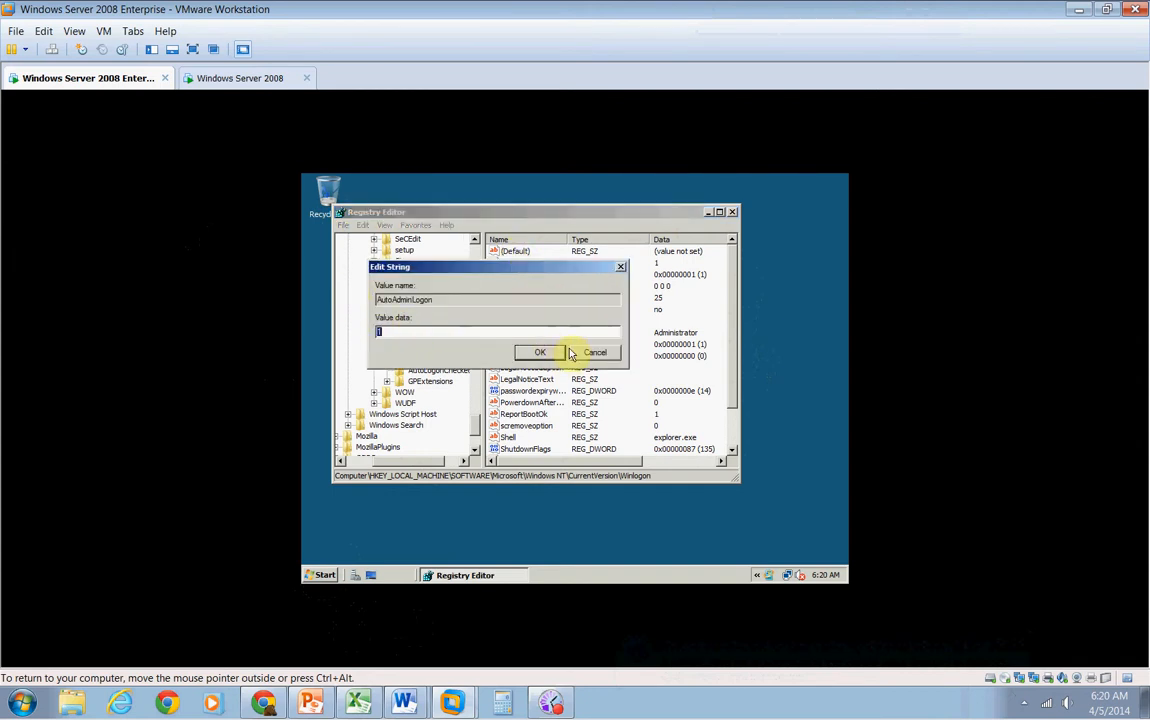
click(600, 353)
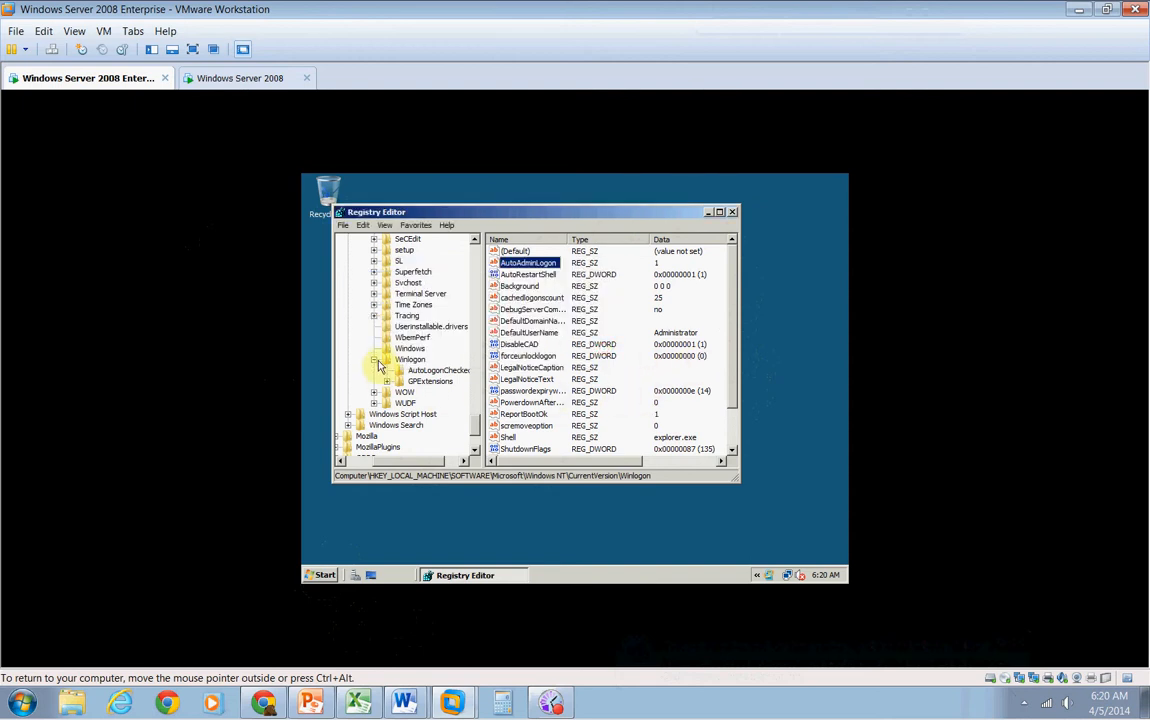
Collapse the CurrentVersion and Windows NT keys in the registry tree
drag(475, 424, 490, 358)
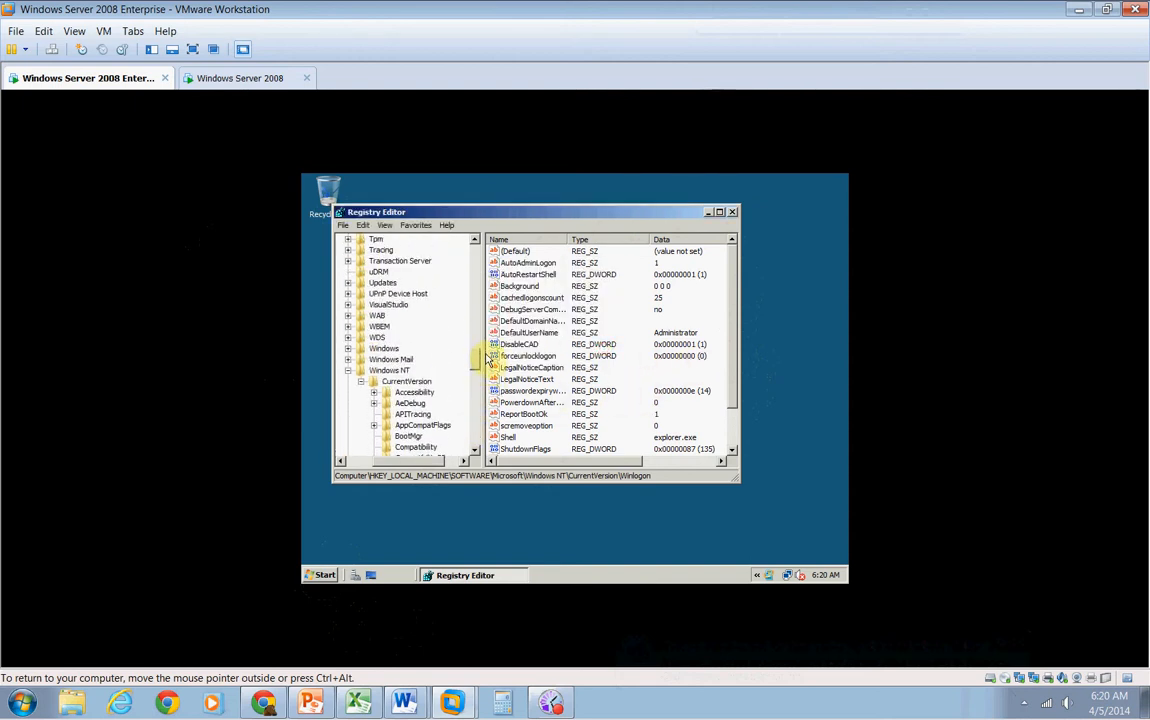
click(362, 381)
click(360, 372)
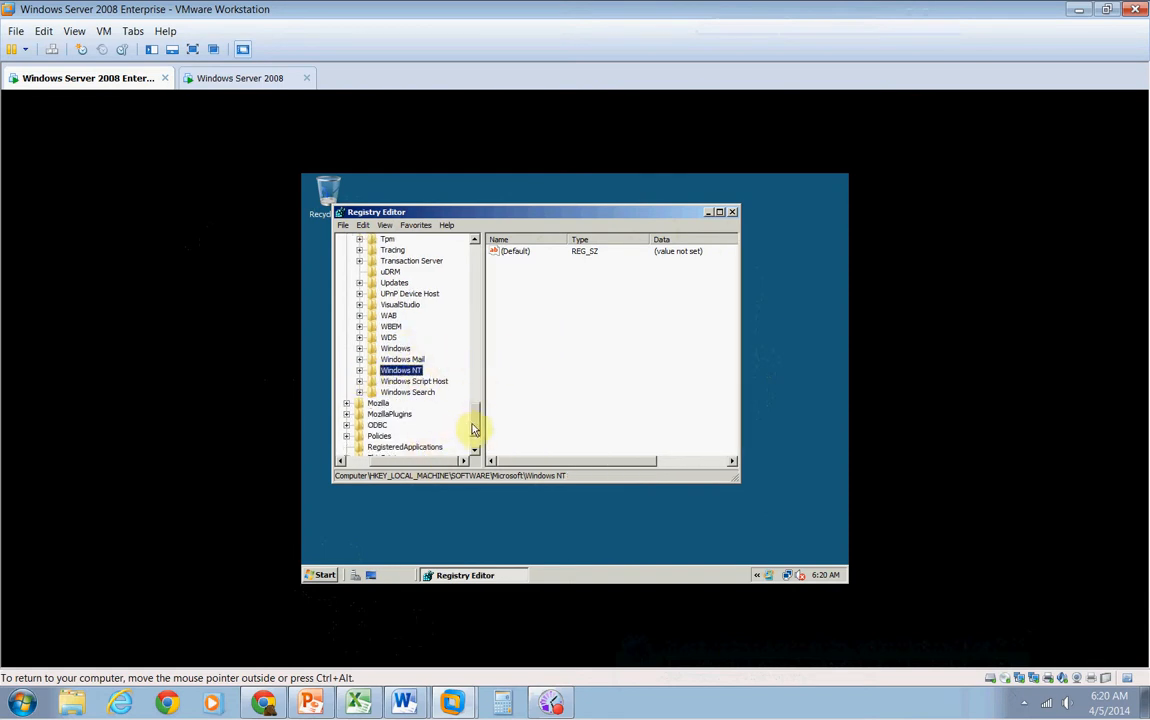
Launch Registry Editor on the host by searching for regedit and approving the administrator prompt
click(22, 704)
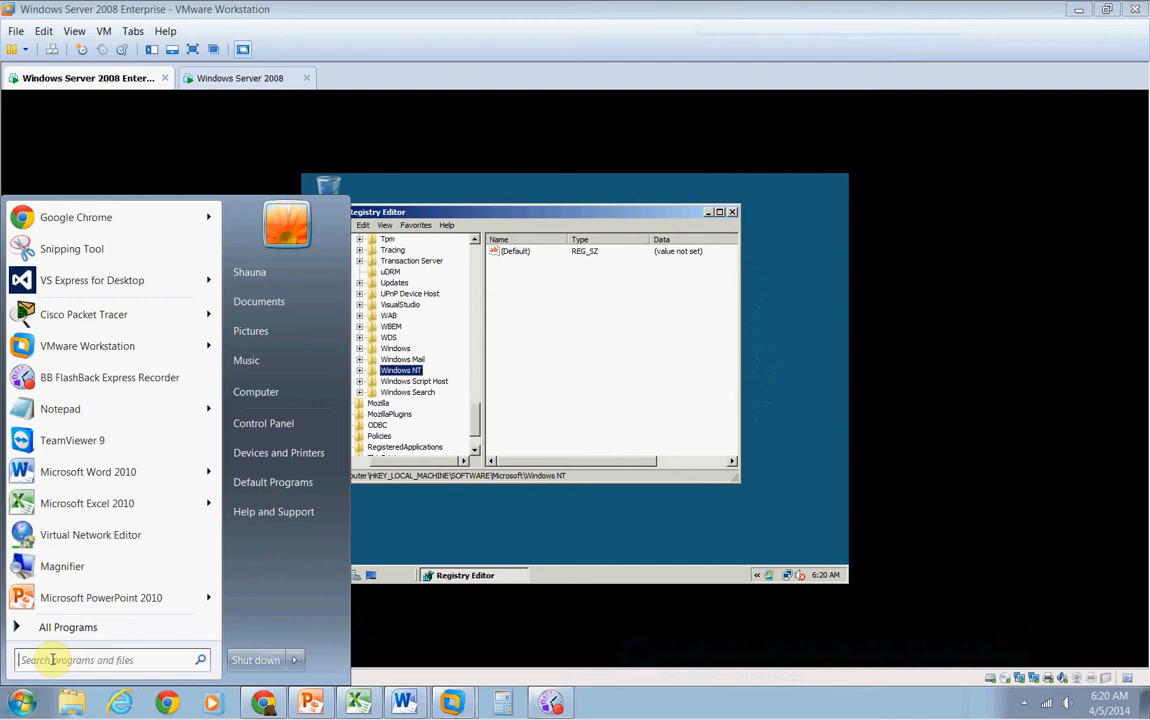
text(re)
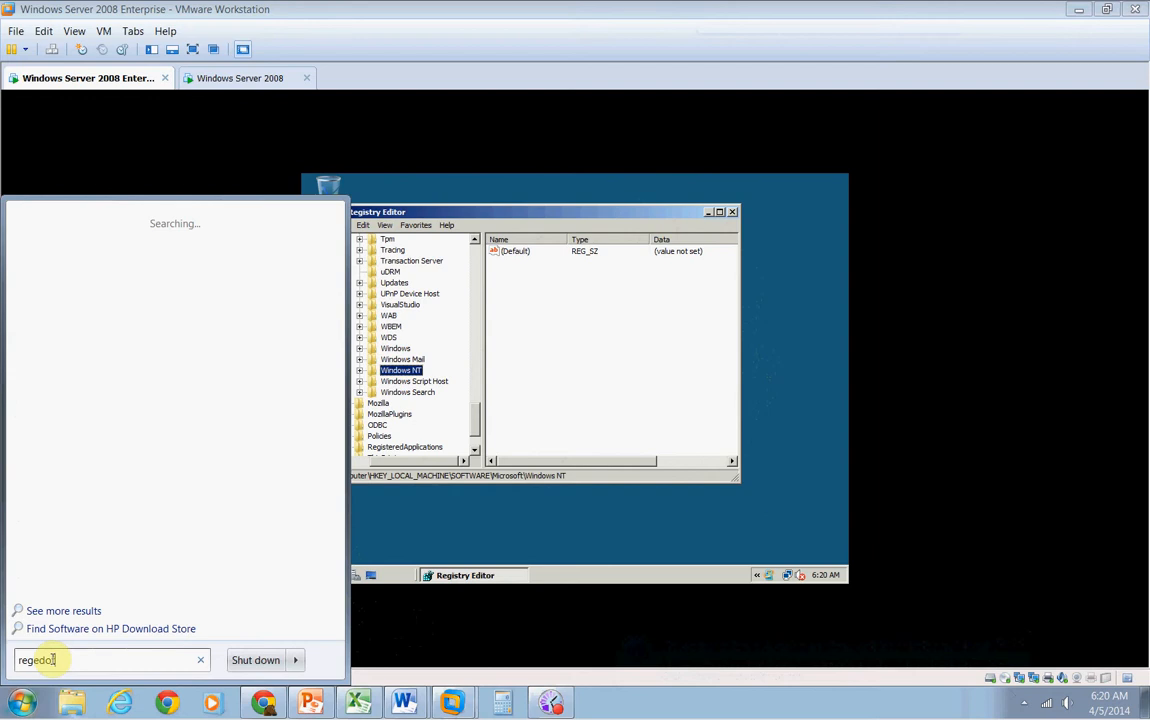
text(gedit)
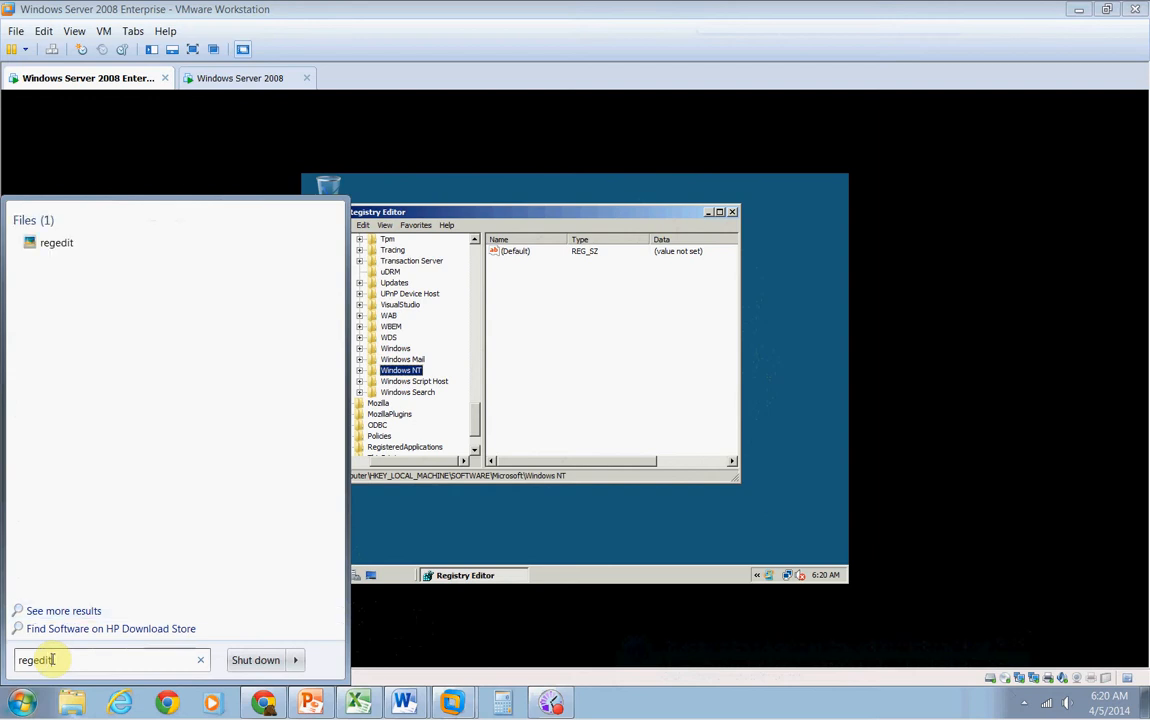
key(Return)
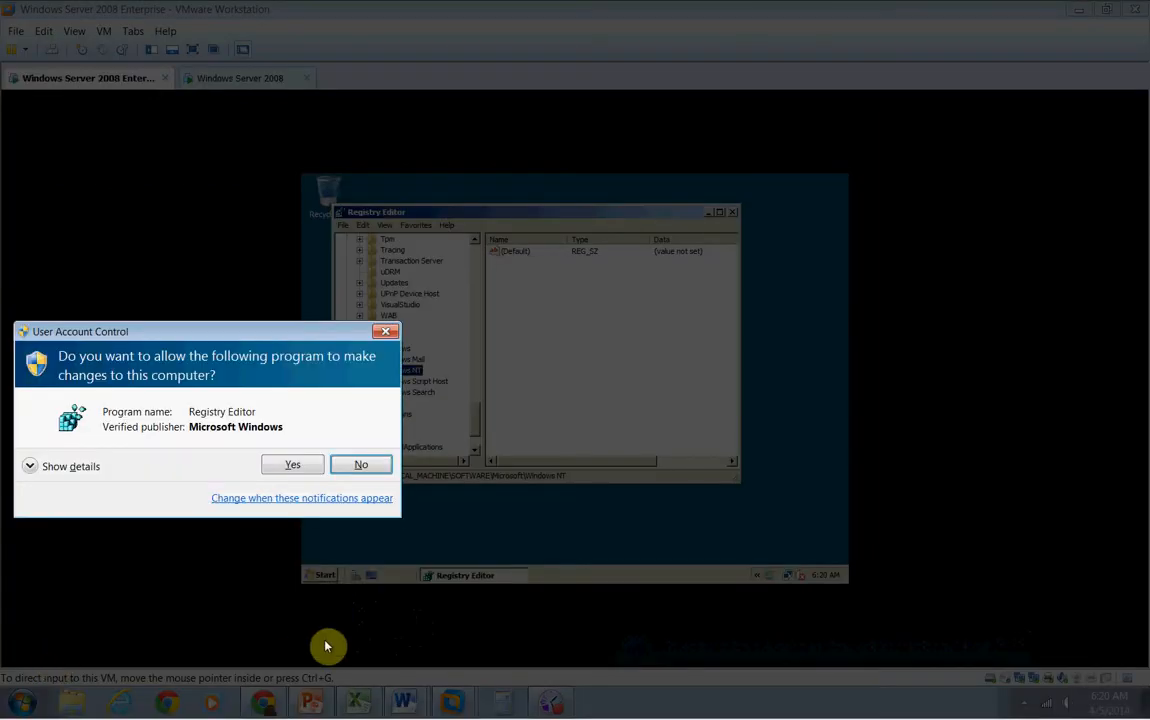
click(292, 464)
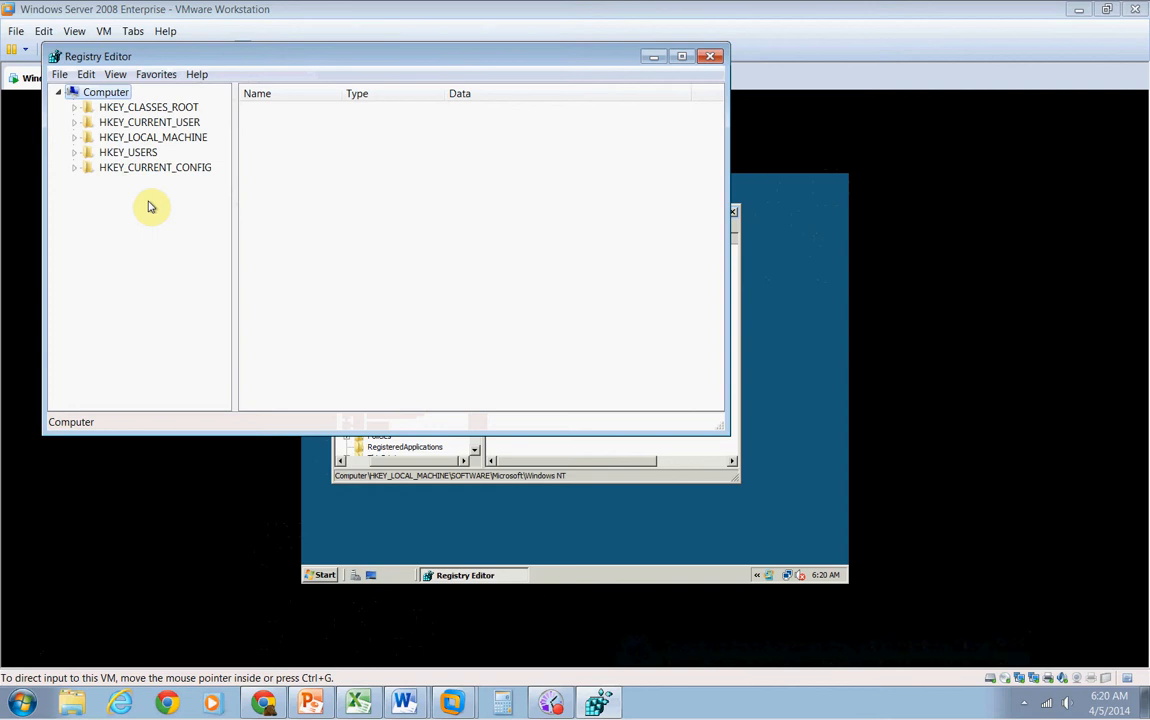
Expand HKEY_CURRENT_USER\Control Panel\Accessibility in the host registry and open the MouseKeys key
click(75, 123)
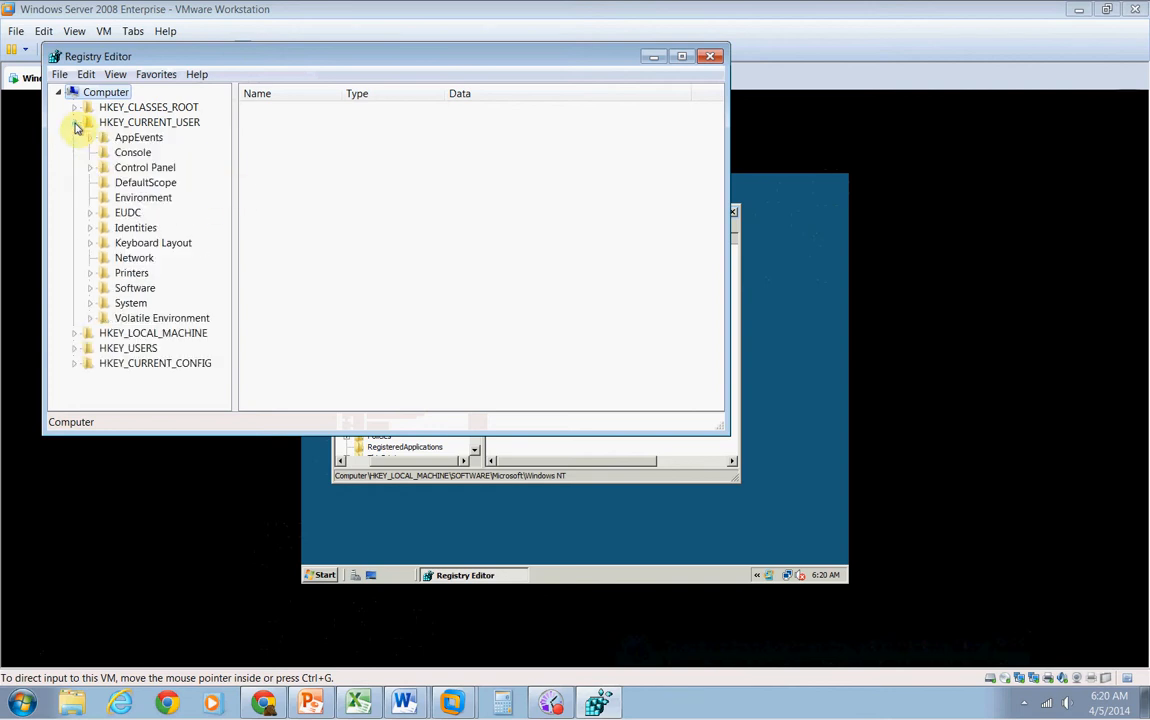
click(140, 170)
double_click(140, 172)
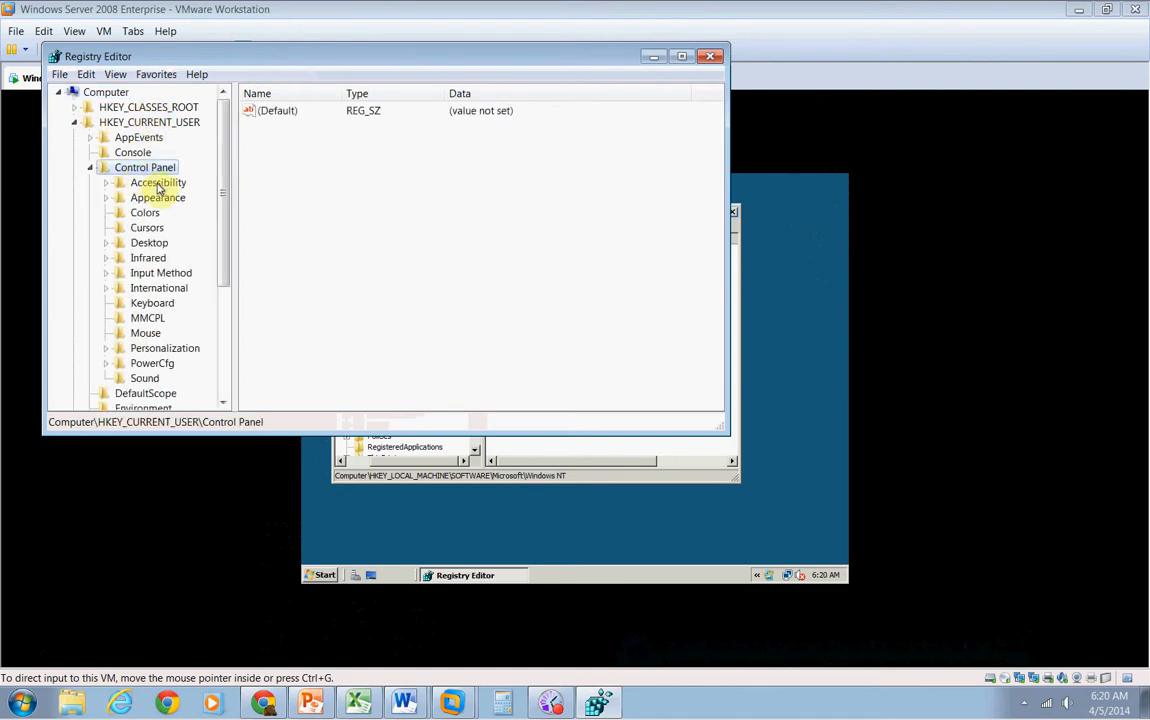
double_click(157, 184)
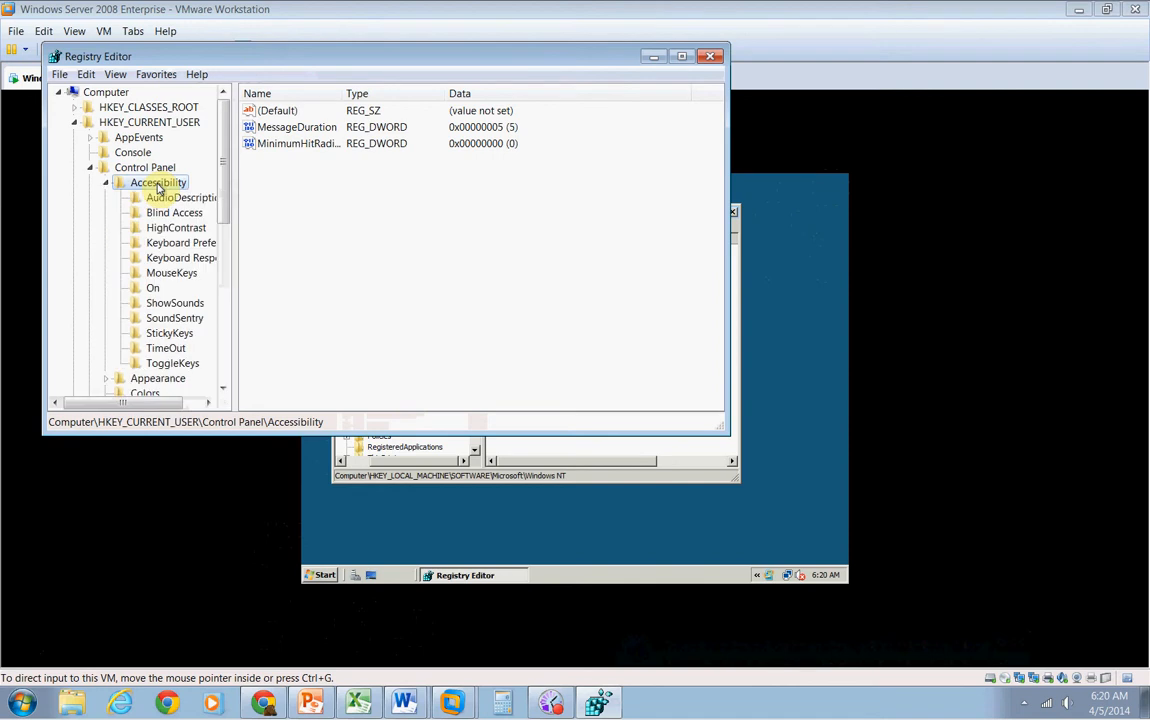
click(186, 276)
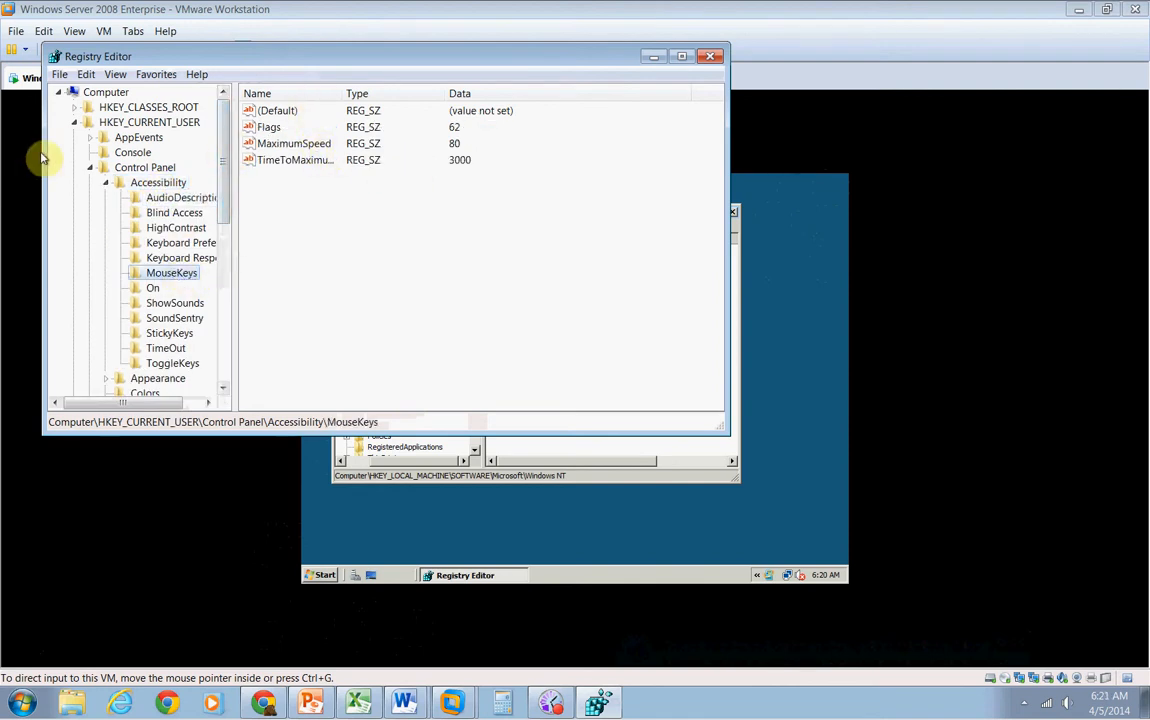
Collapse HKEY_CURRENT_USER and expand HKEY_LOCAL_MACHINE\SOFTWARE down to the Microsoft key in the host registry
click(90, 168)
click(74, 122)
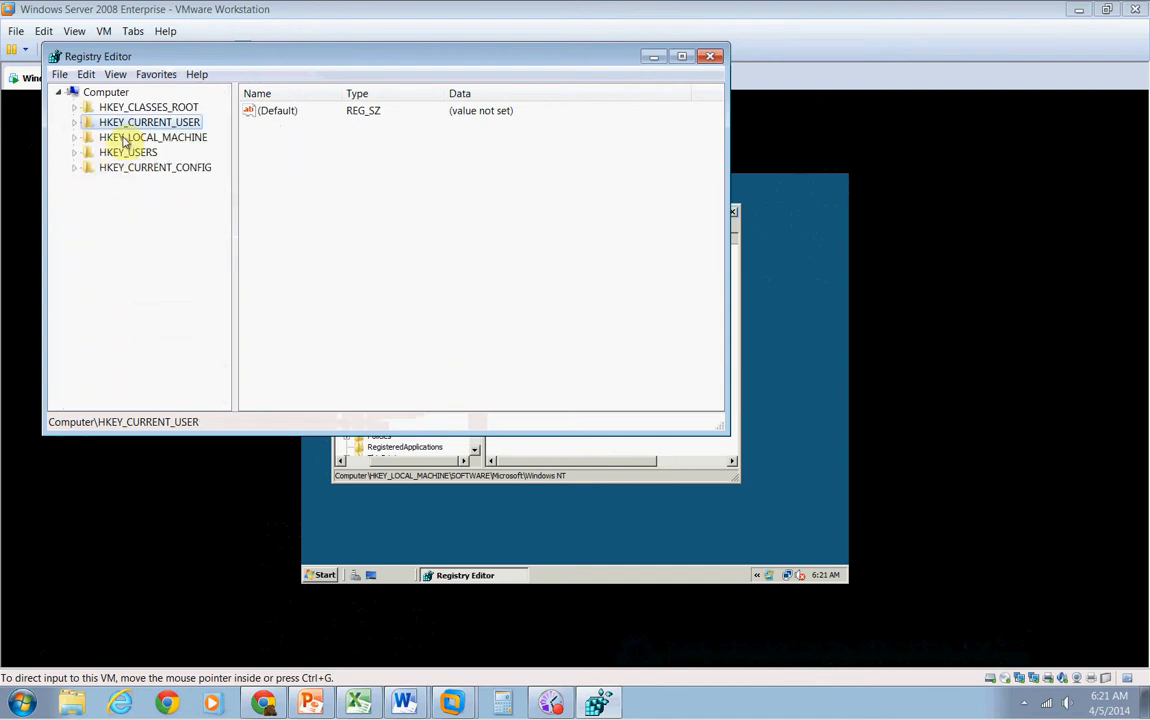
double_click(124, 140)
click(129, 214)
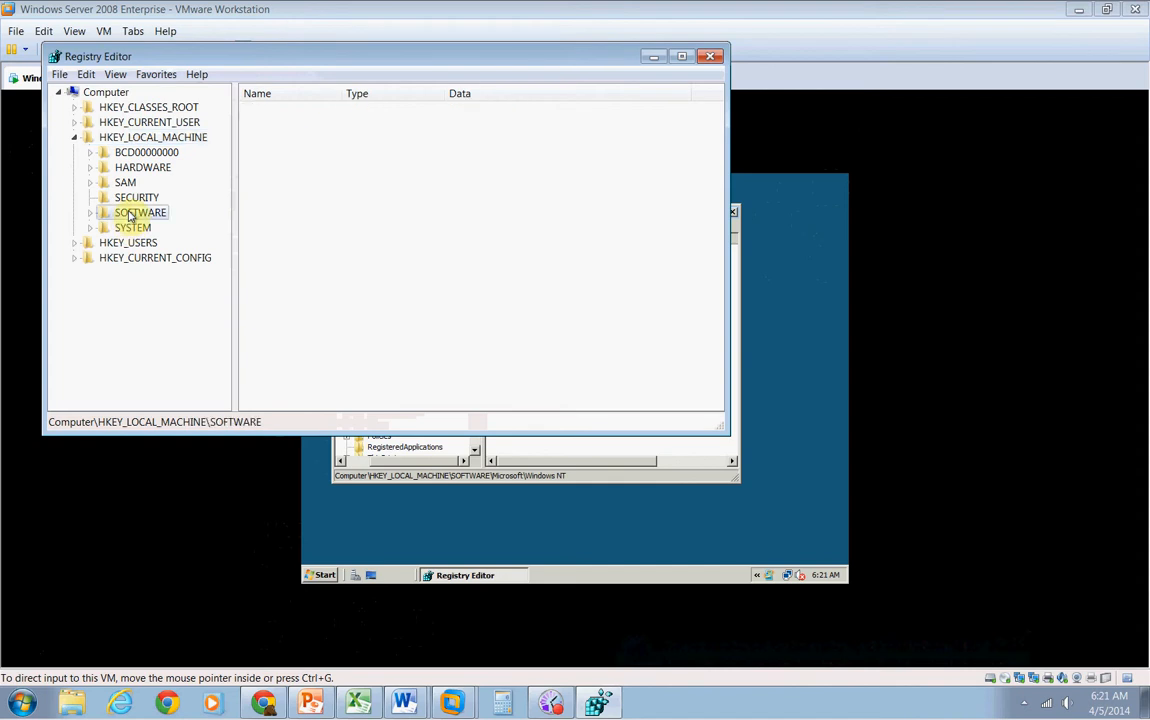
double_click(129, 214)
drag(223, 237, 226, 262)
double_click(162, 318)
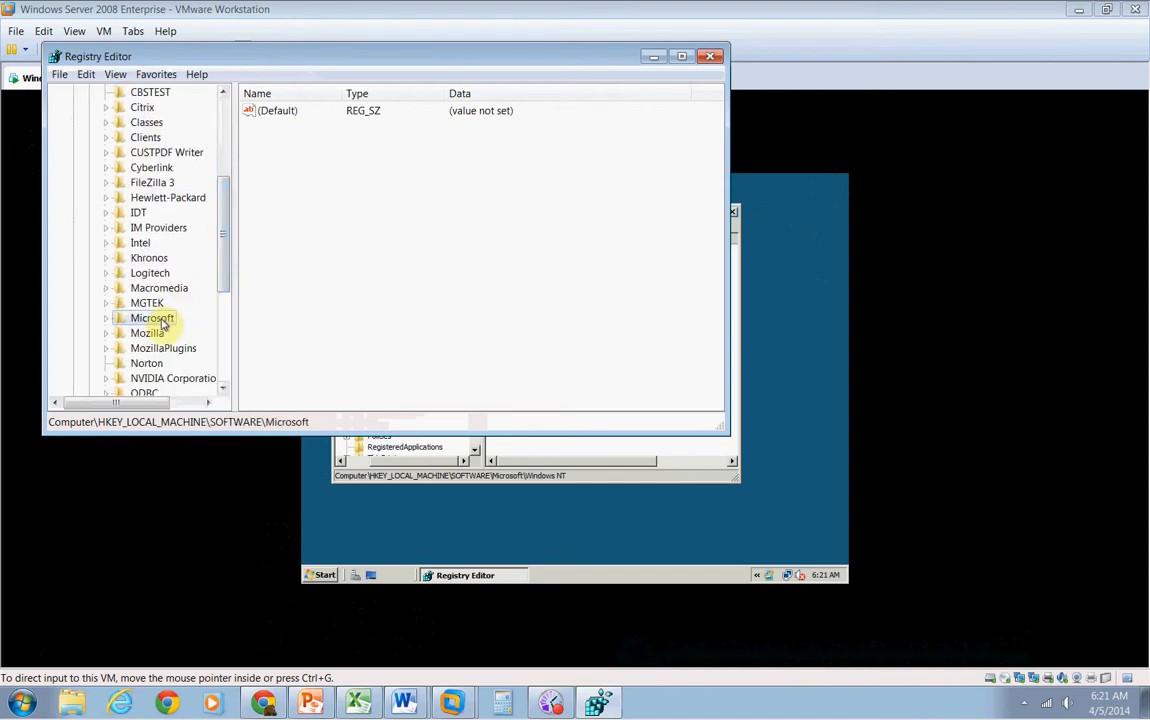
click(158, 318)
Expand Windows NT under Microsoft and open its CurrentVersion key in the host registry
drag(223, 152, 226, 349)
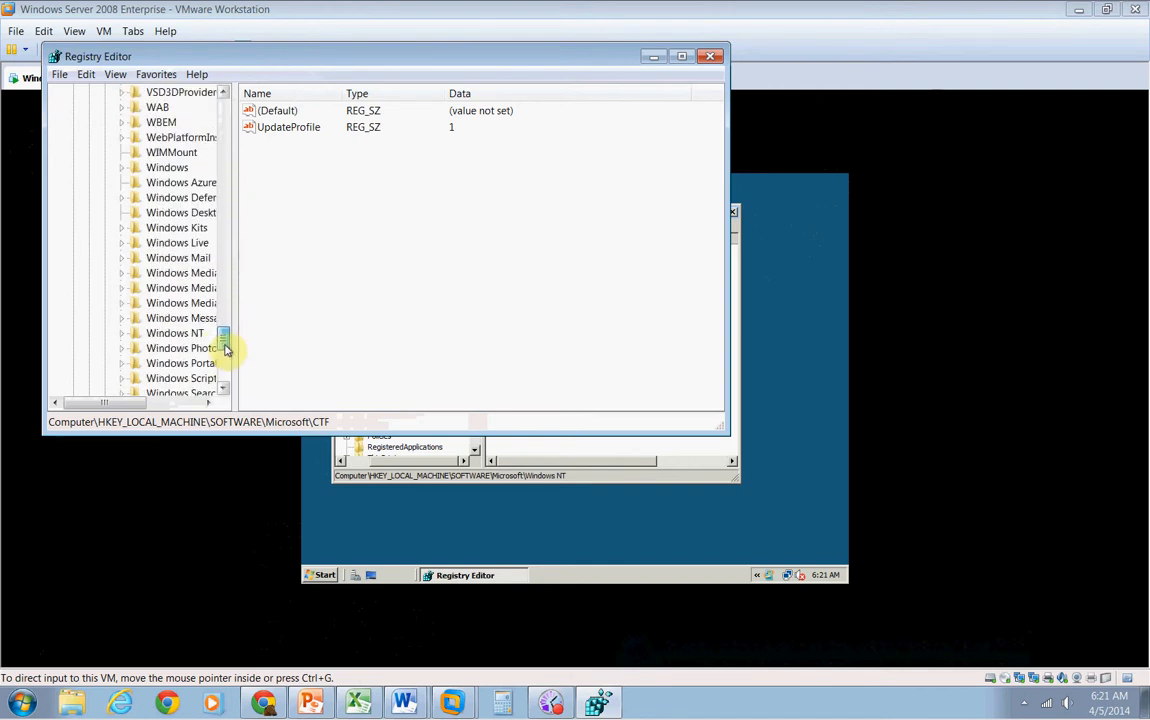
double_click(170, 333)
double_click(170, 349)
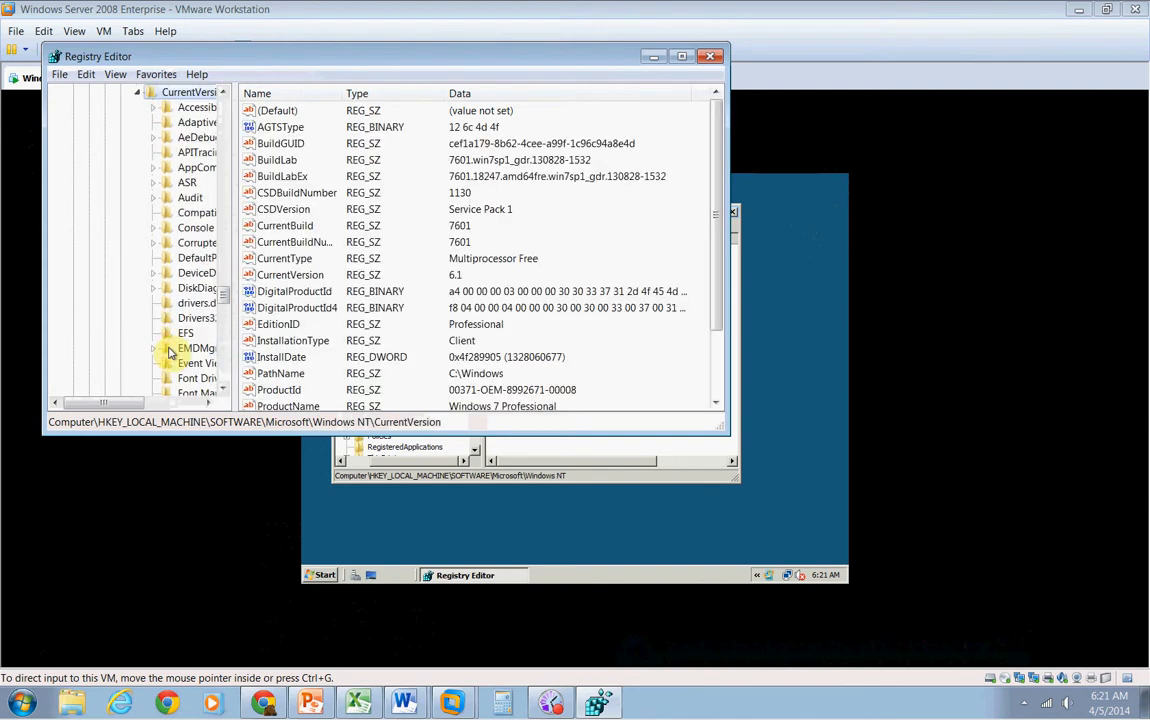
Open the Winlogon key under CurrentVersion in the host registry and scroll through its values
drag(226, 297, 223, 347)
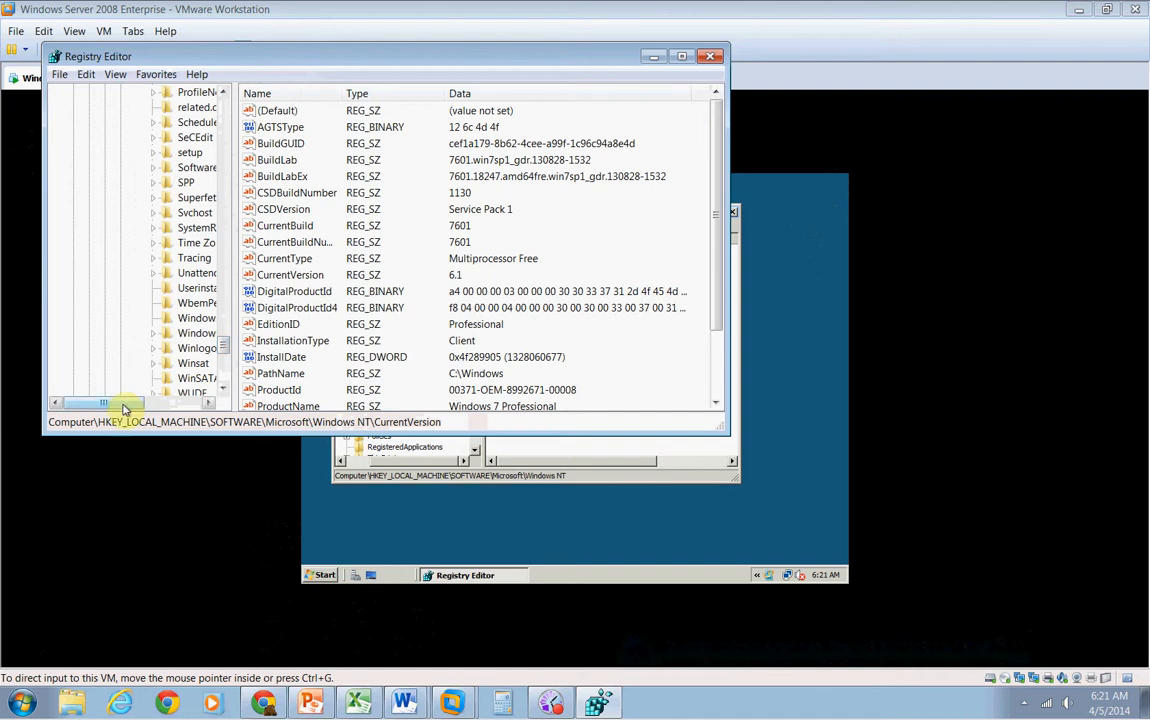
drag(128, 402, 150, 402)
double_click(157, 349)
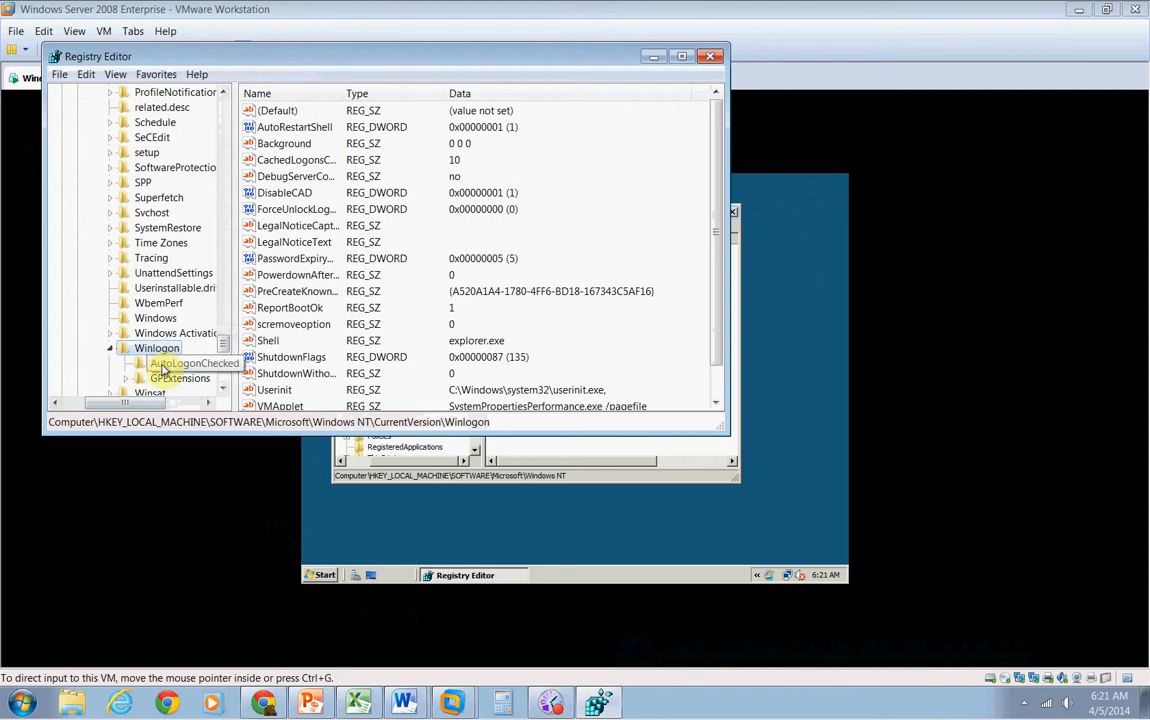
scroll(460, 322, down, 2)
scroll(465, 318, up, 2)
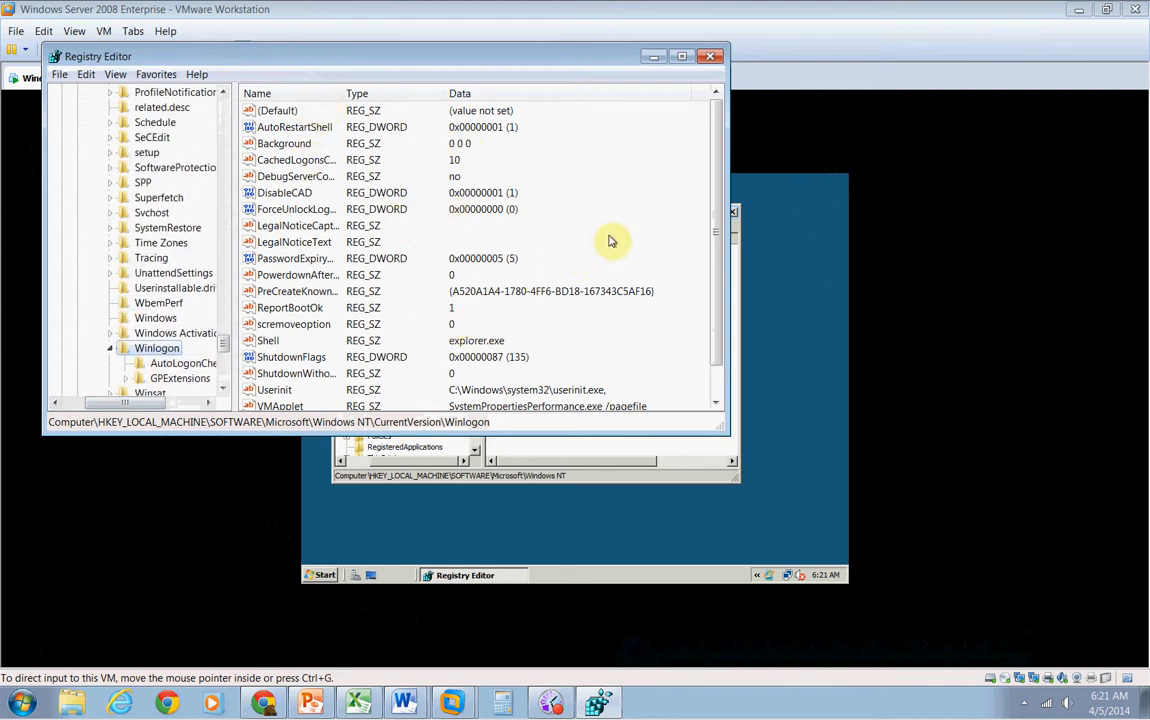
drag(716, 205, 705, 263)
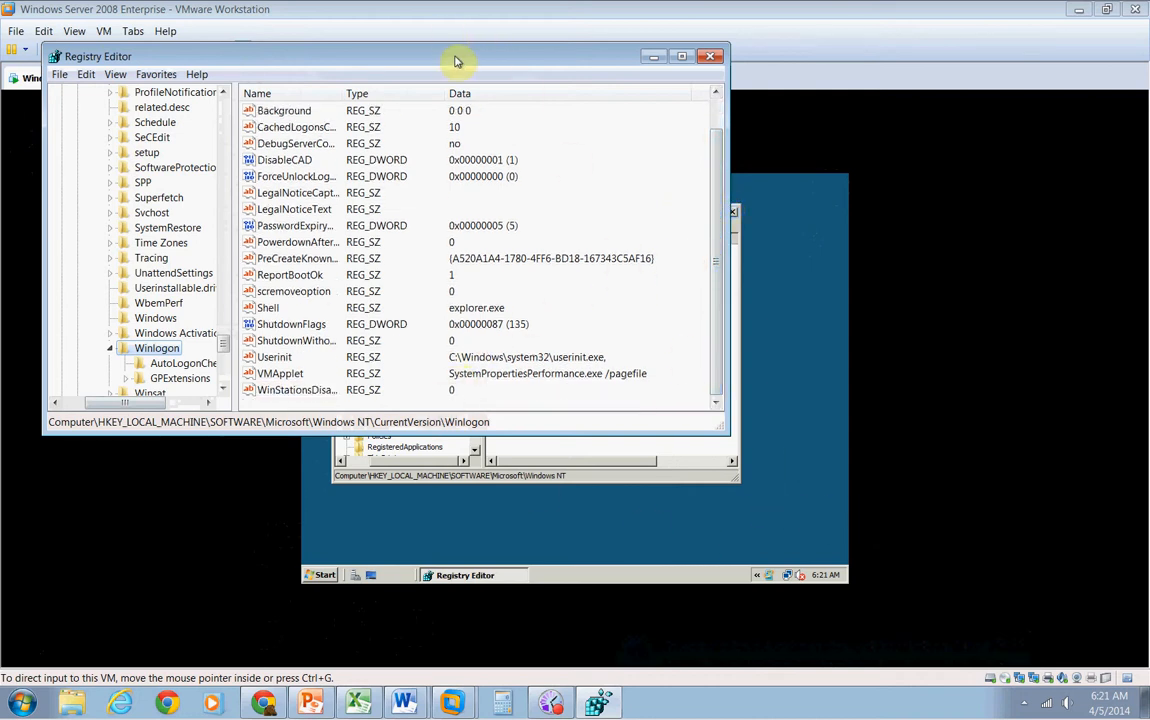
Move the host Registry Editor aside and open Windows NT\CurrentVersion in the virtual machine's Registry Editor
drag(455, 62, 982, 182)
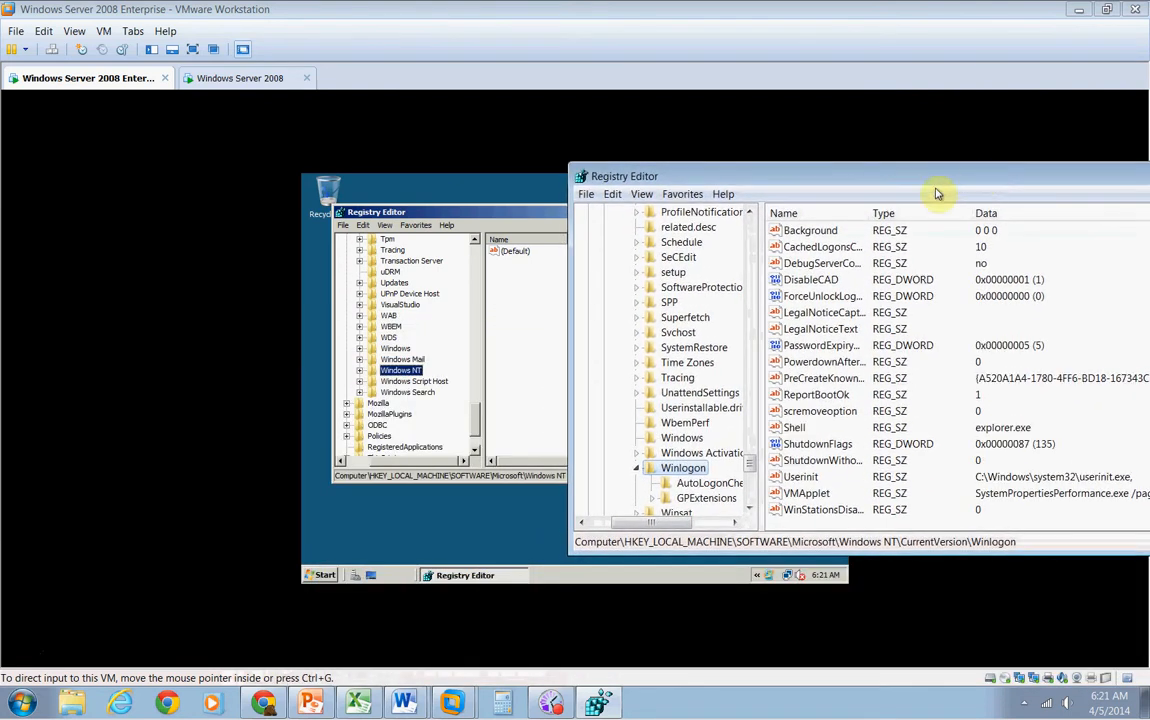
click(400, 376)
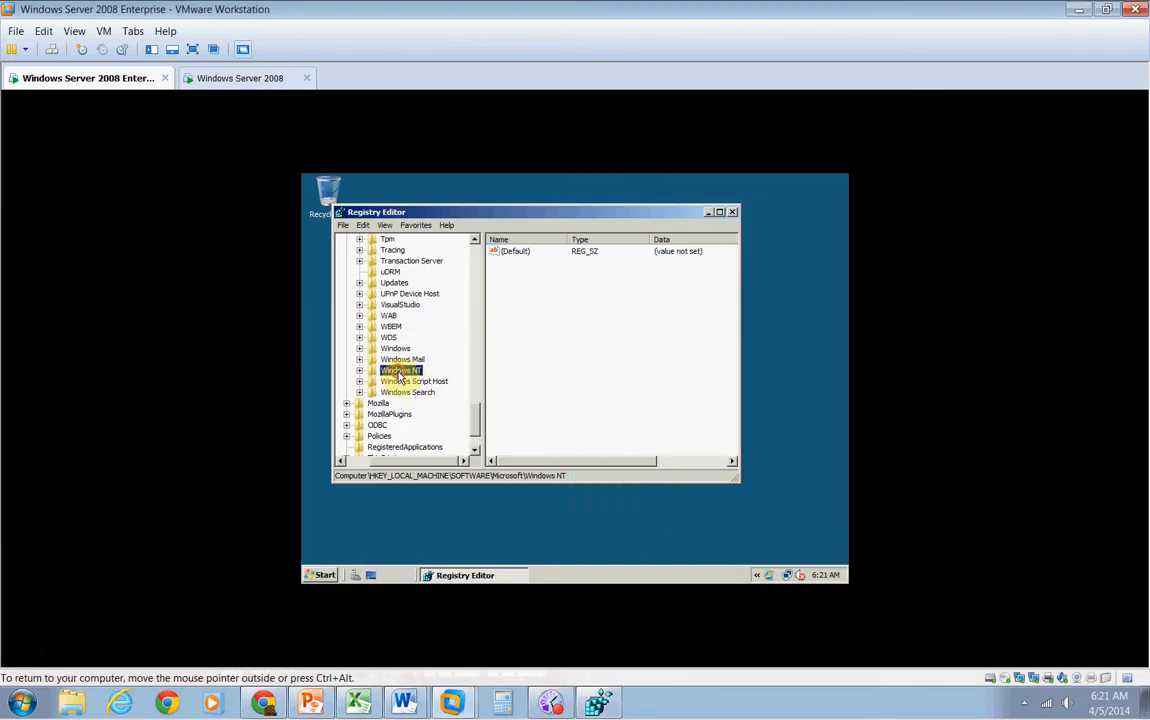
double_click(400, 371)
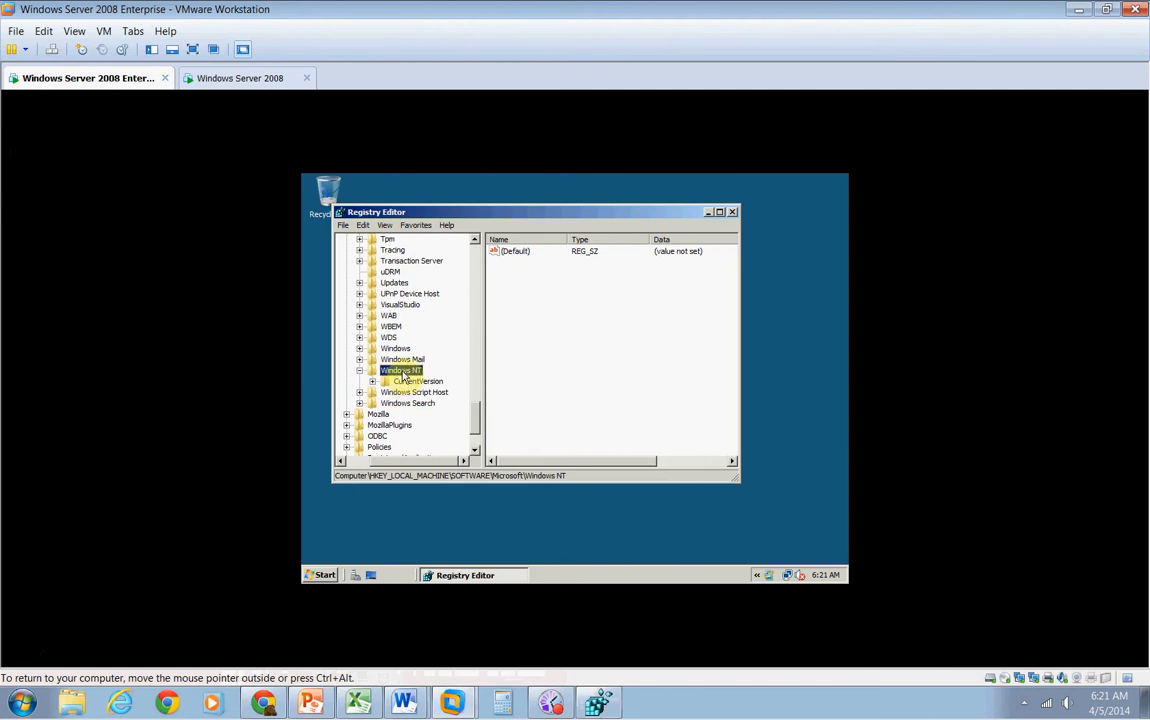
double_click(402, 372)
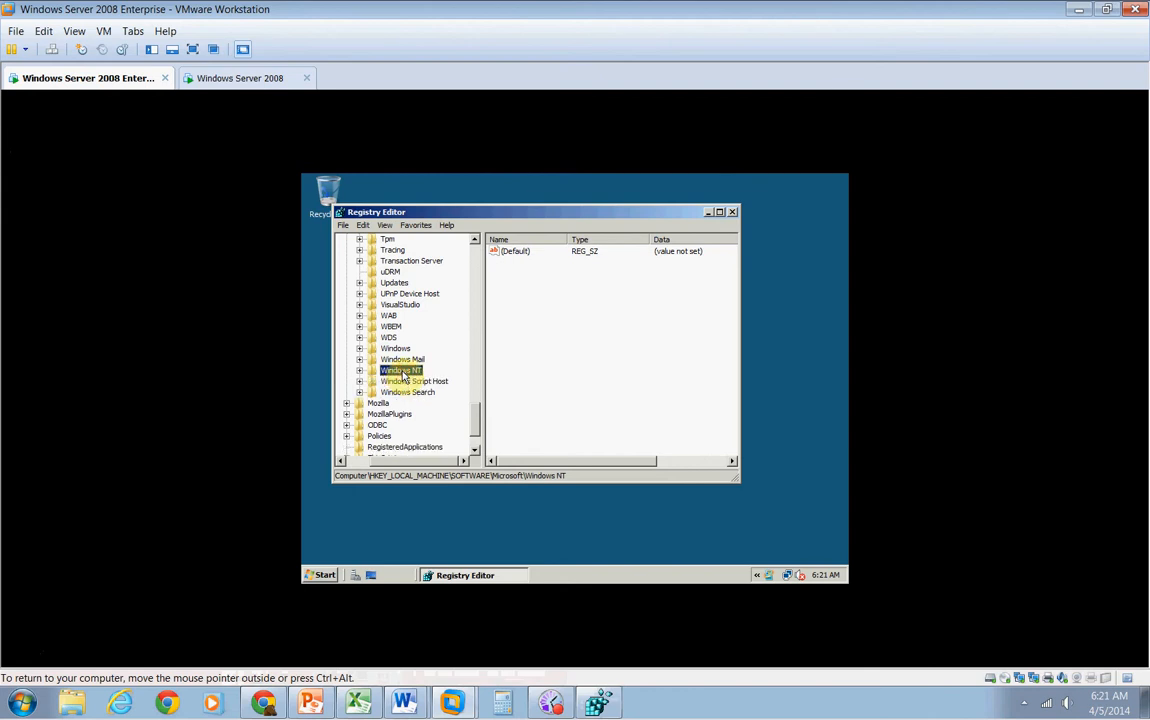
double_click(402, 371)
double_click(403, 381)
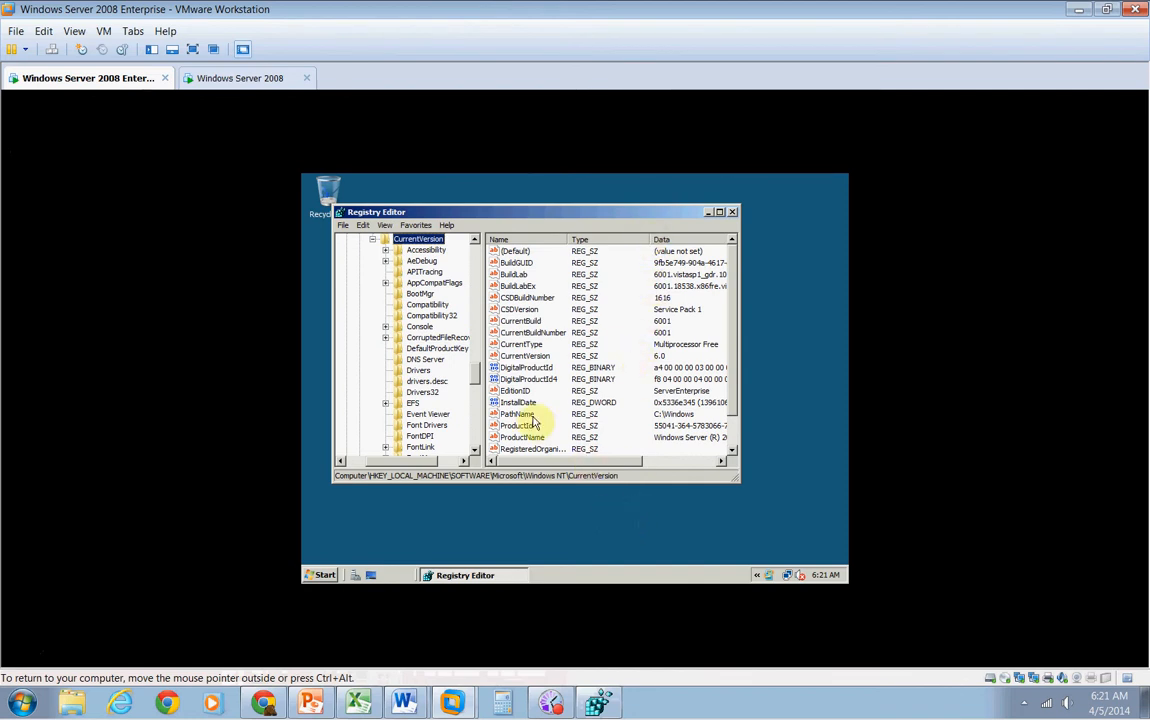
mouse_move(478, 387)
mouse_down()
mouse_move(475, 265)
mouse_move(470, 391)
mouse_move(470, 374)
mouse_up()
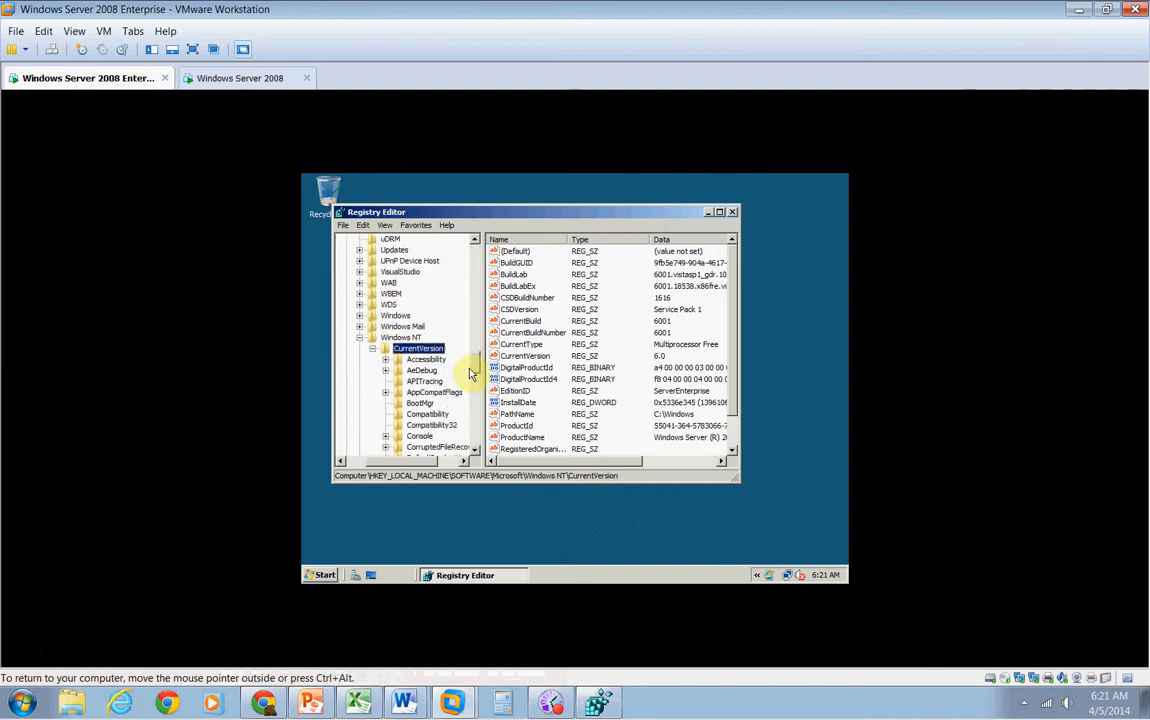
Place the host Registry Editor below the virtual machine's window and open the Winlogon key in the virtual machine's registry
click(597, 703)
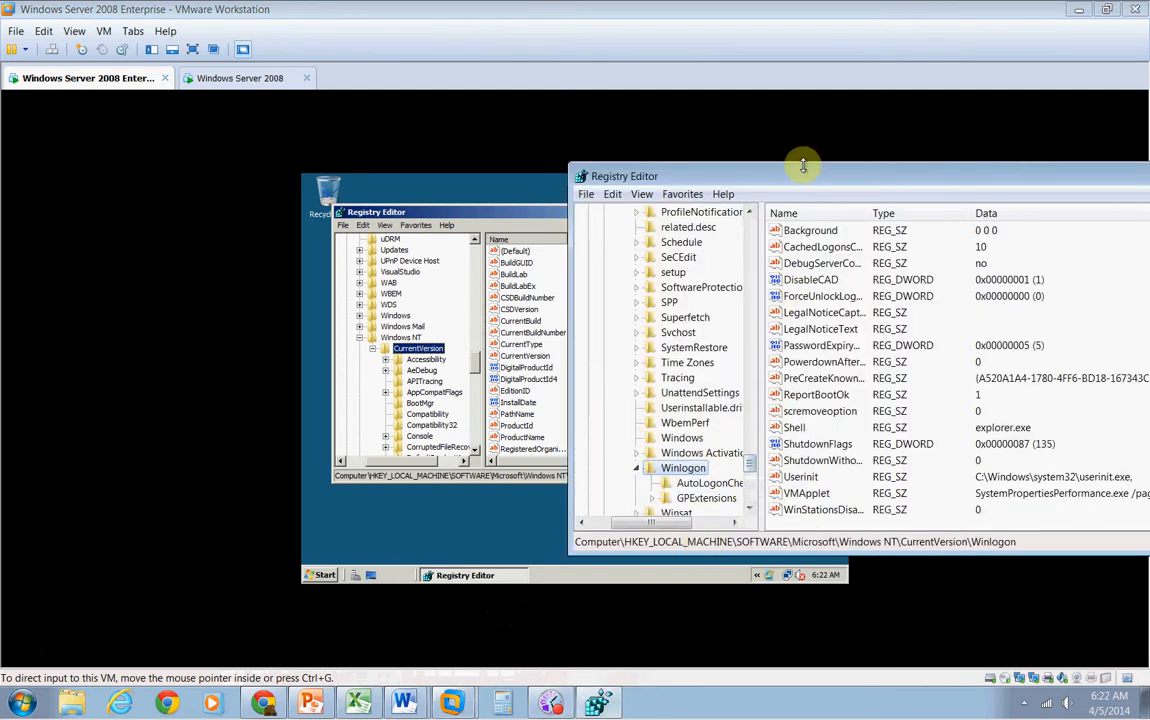
drag(803, 165, 739, 264)
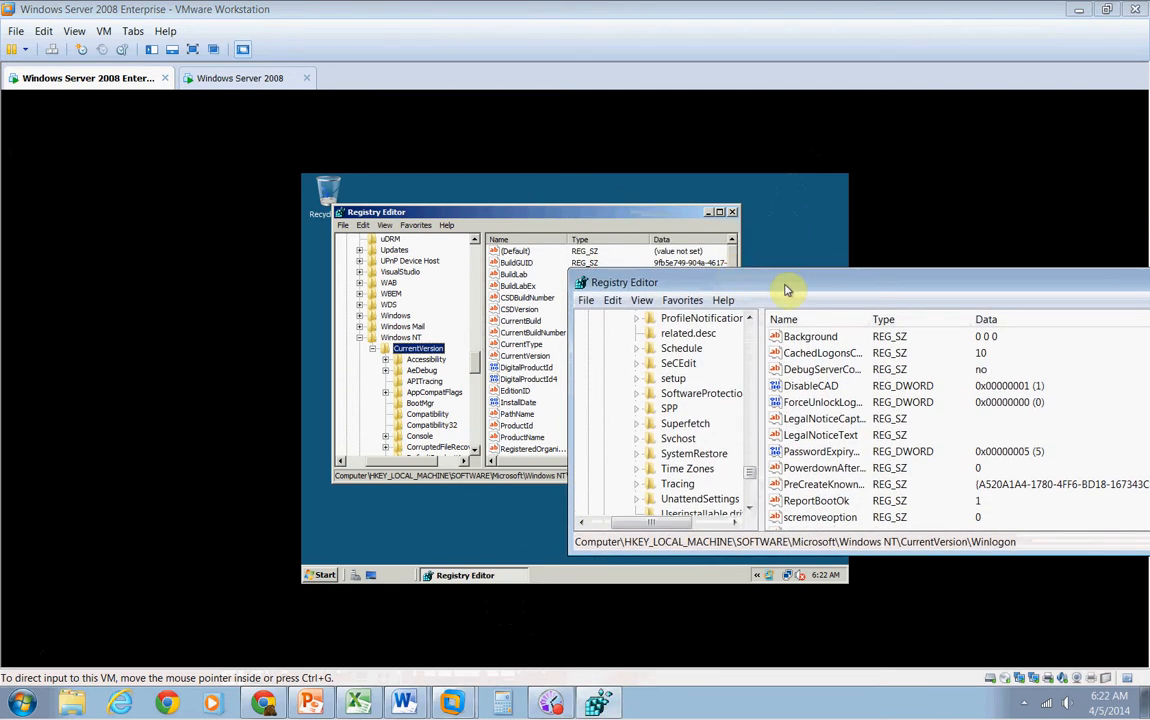
drag(866, 290, 291, 360)
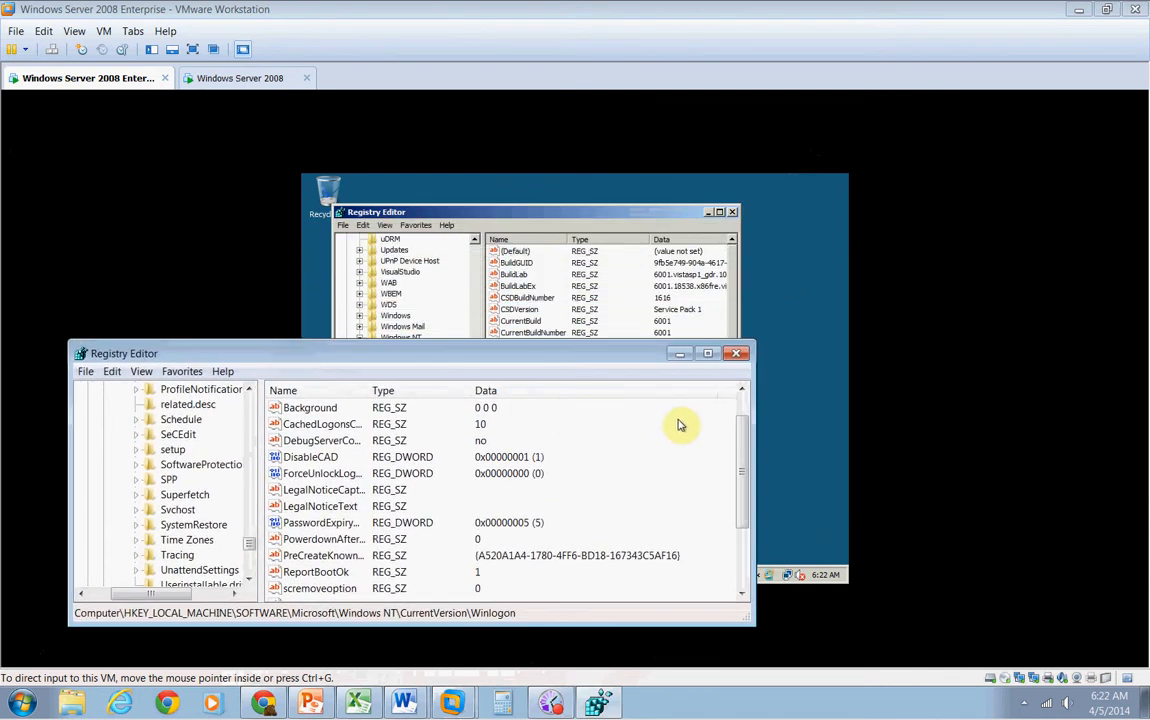
drag(531, 358, 700, 404)
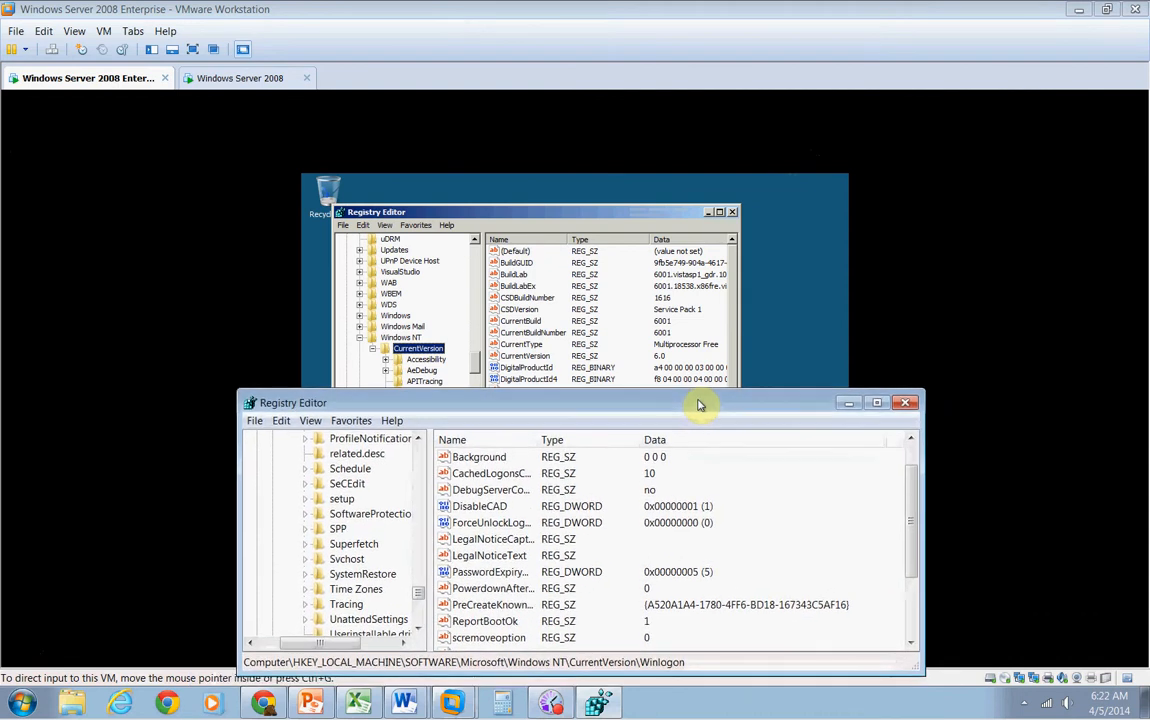
mouse_move(418, 596)
mouse_down()
mouse_move(428, 563)
mouse_move(419, 600)
mouse_up()
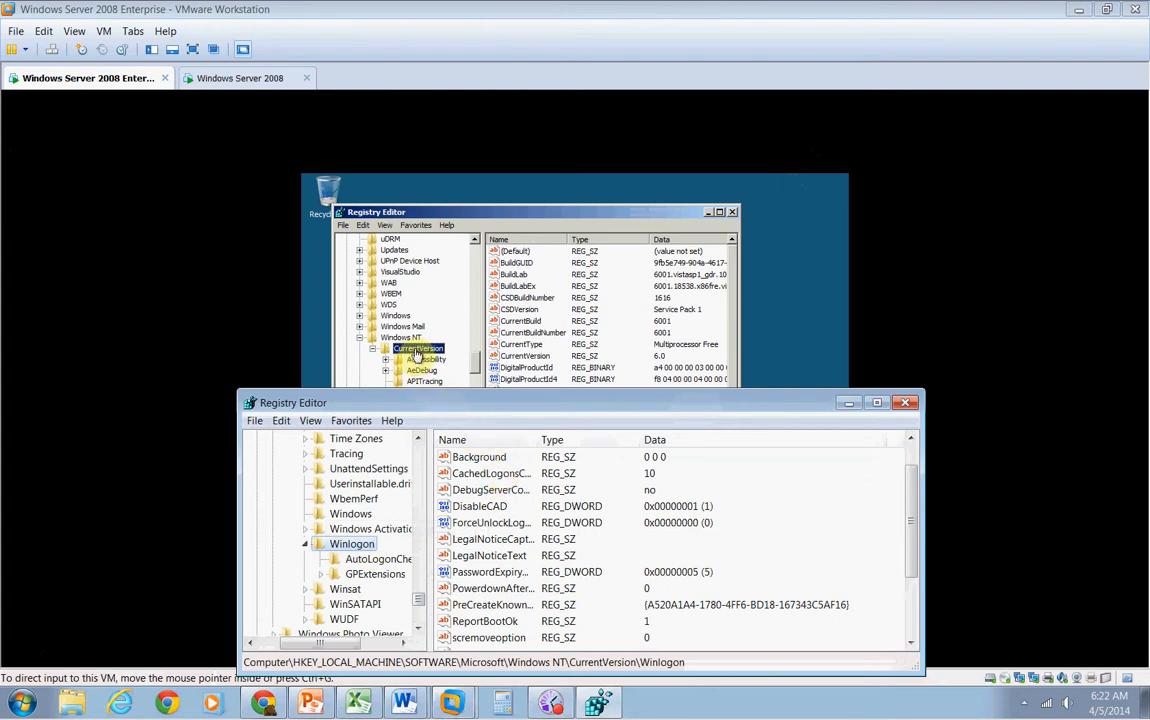
click(481, 366)
drag(474, 366, 436, 373)
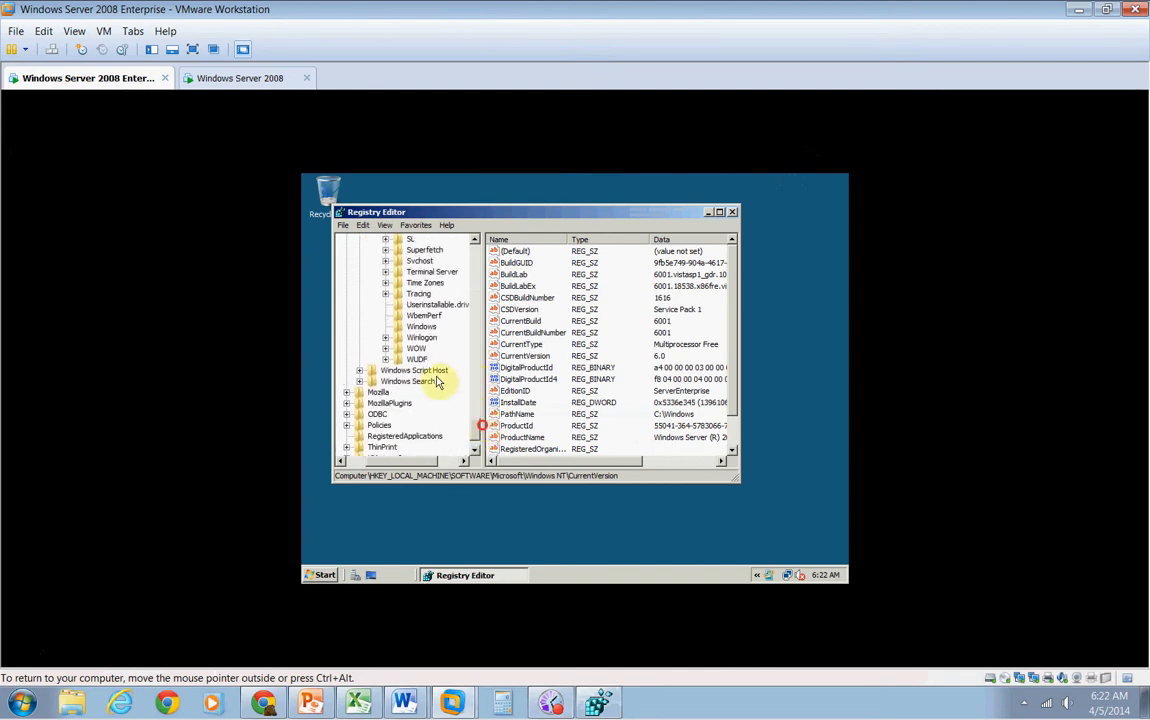
double_click(424, 338)
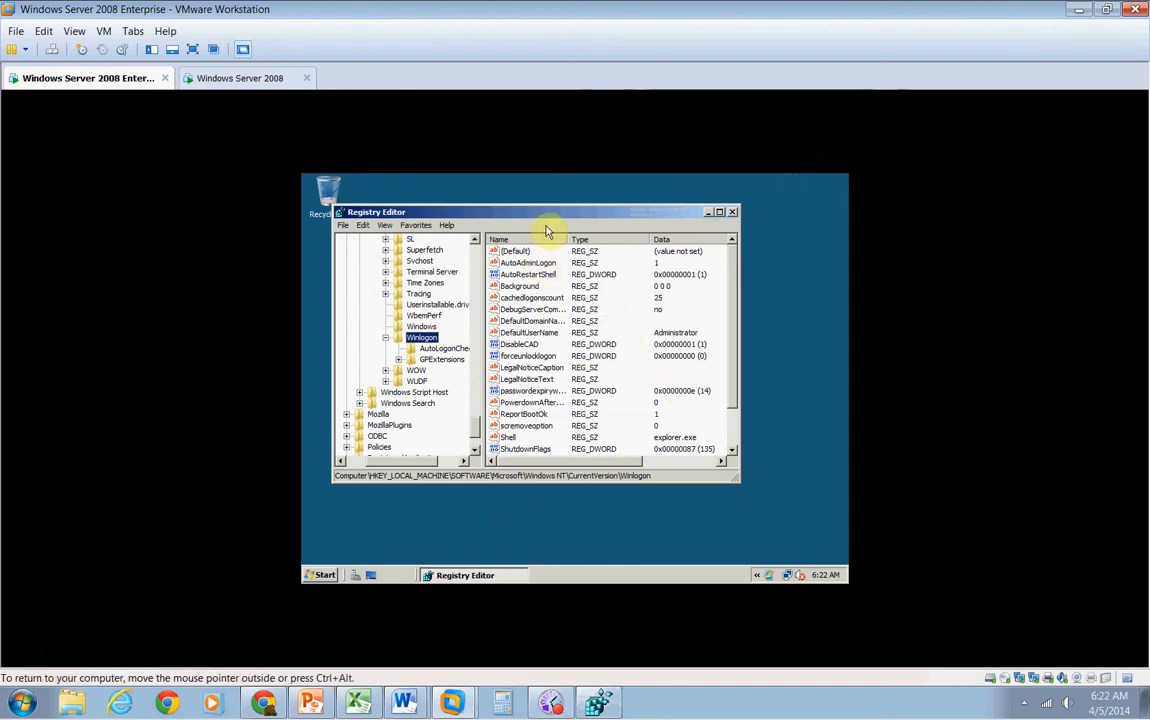
Bring the host Registry Editor forward and scroll its Winlogon values and key tree to compare with the virtual machine
click(597, 704)
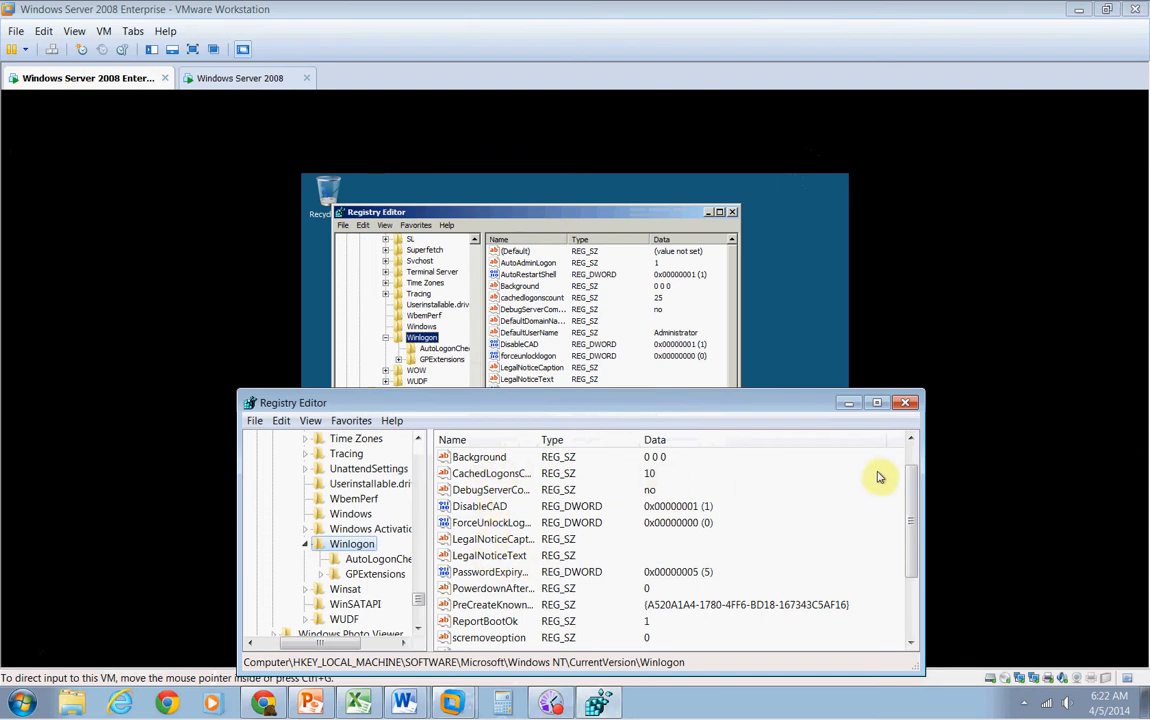
drag(911, 473, 914, 455)
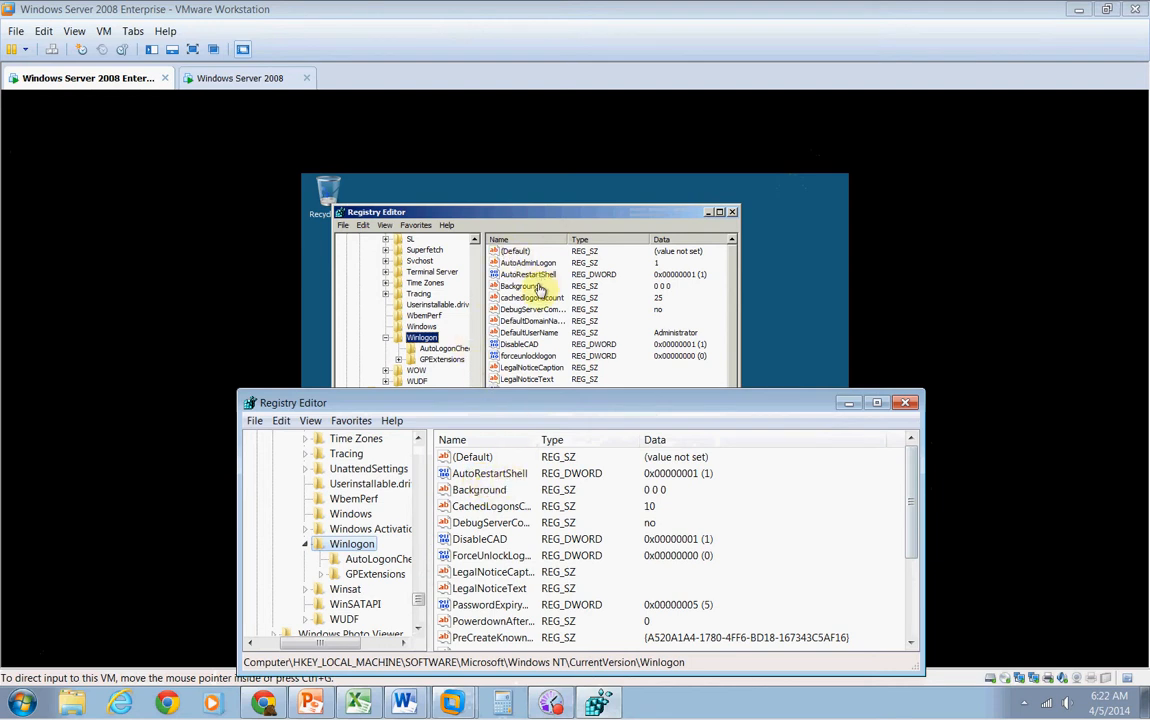
scroll(580, 533, down, 1)
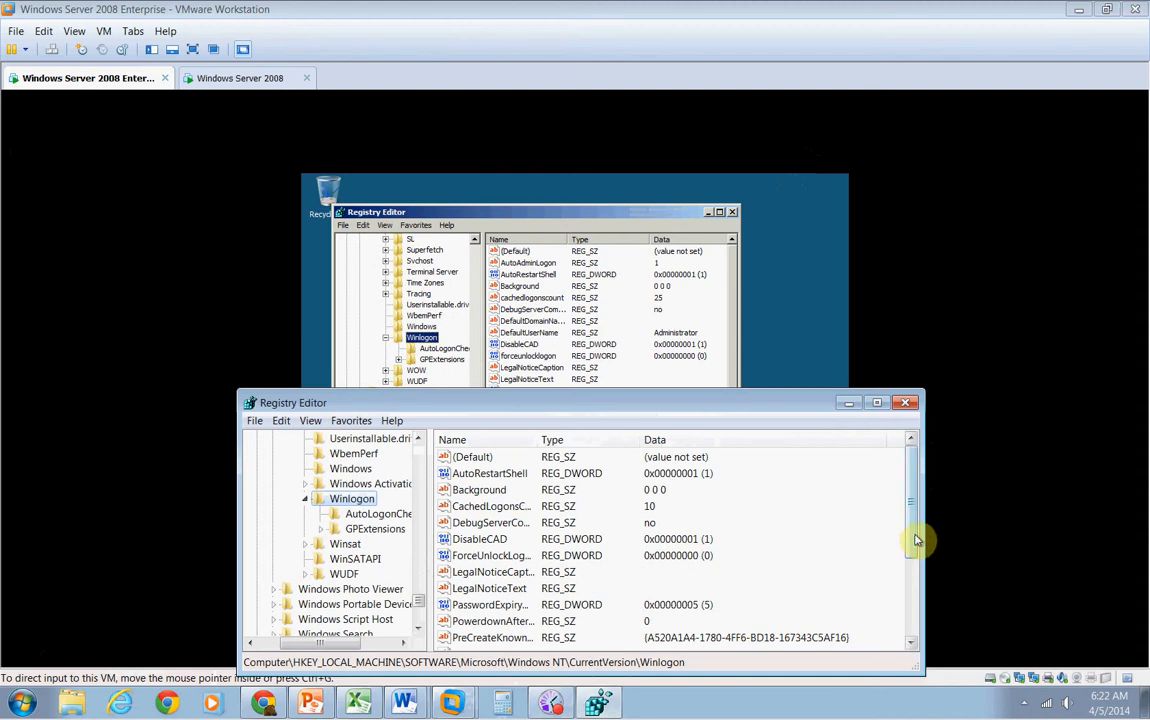
mouse_move(916, 540)
mouse_down()
mouse_move(903, 629)
mouse_move(916, 596)
mouse_move(912, 521)
mouse_up()
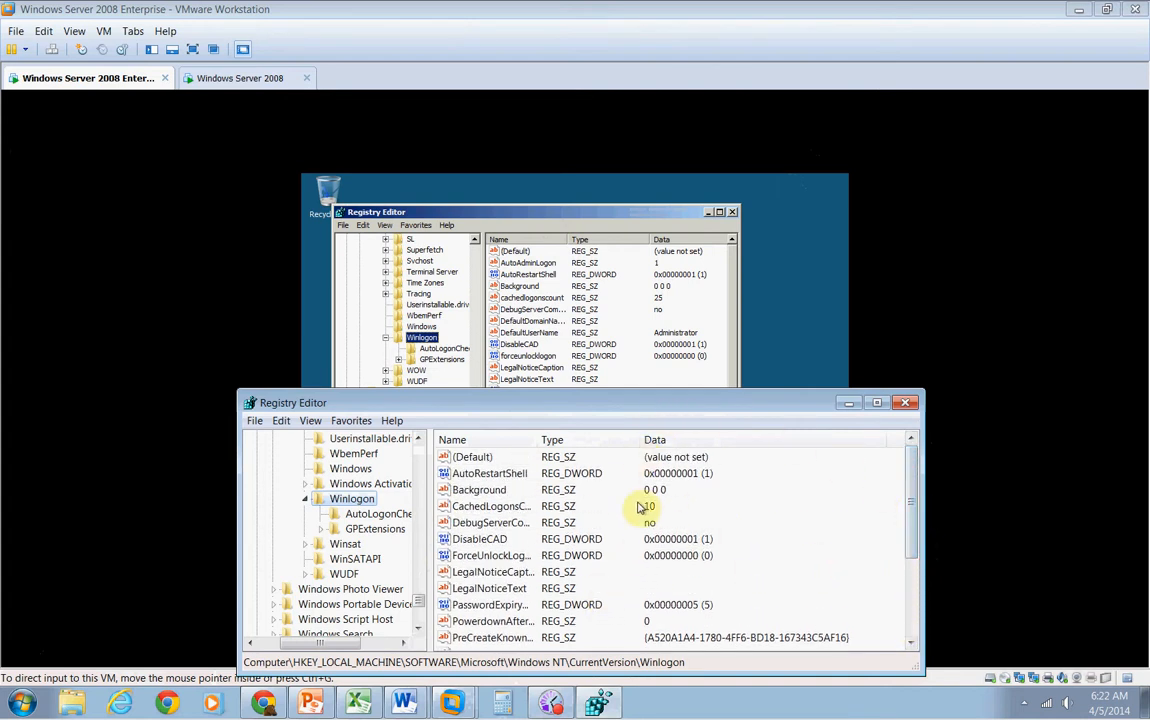
View the AutoLogonChecked subkey under Winlogon in the host registry, then return to the Winlogon key
click(398, 514)
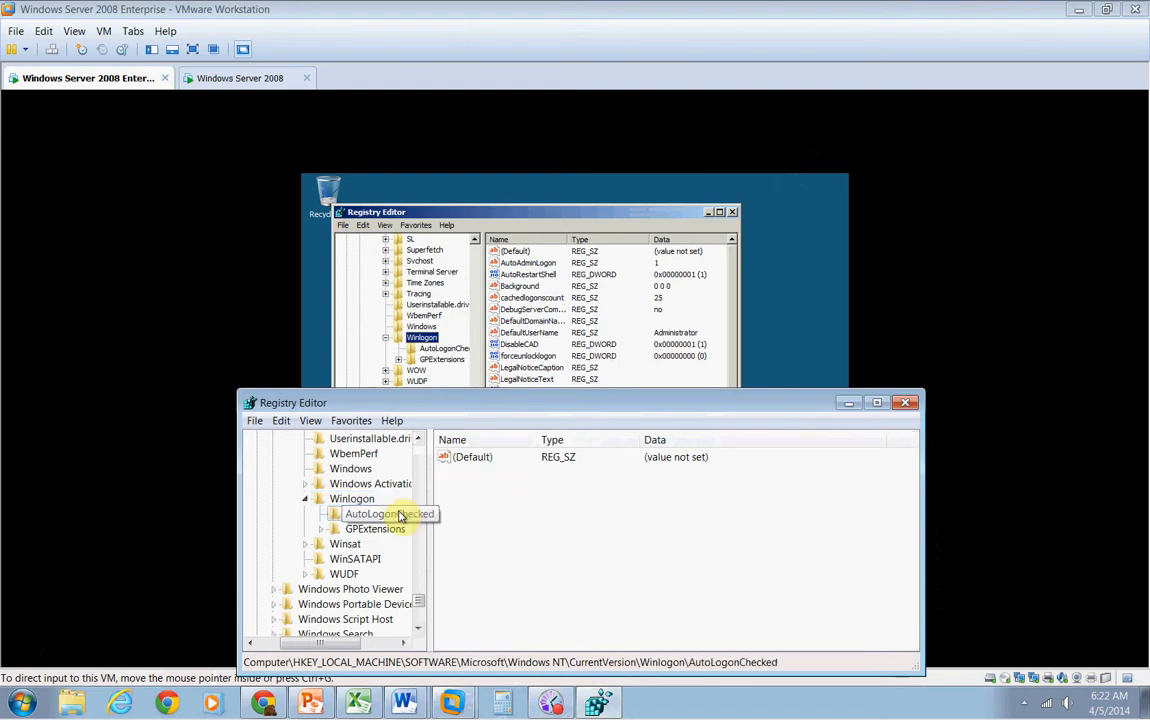
click(355, 499)
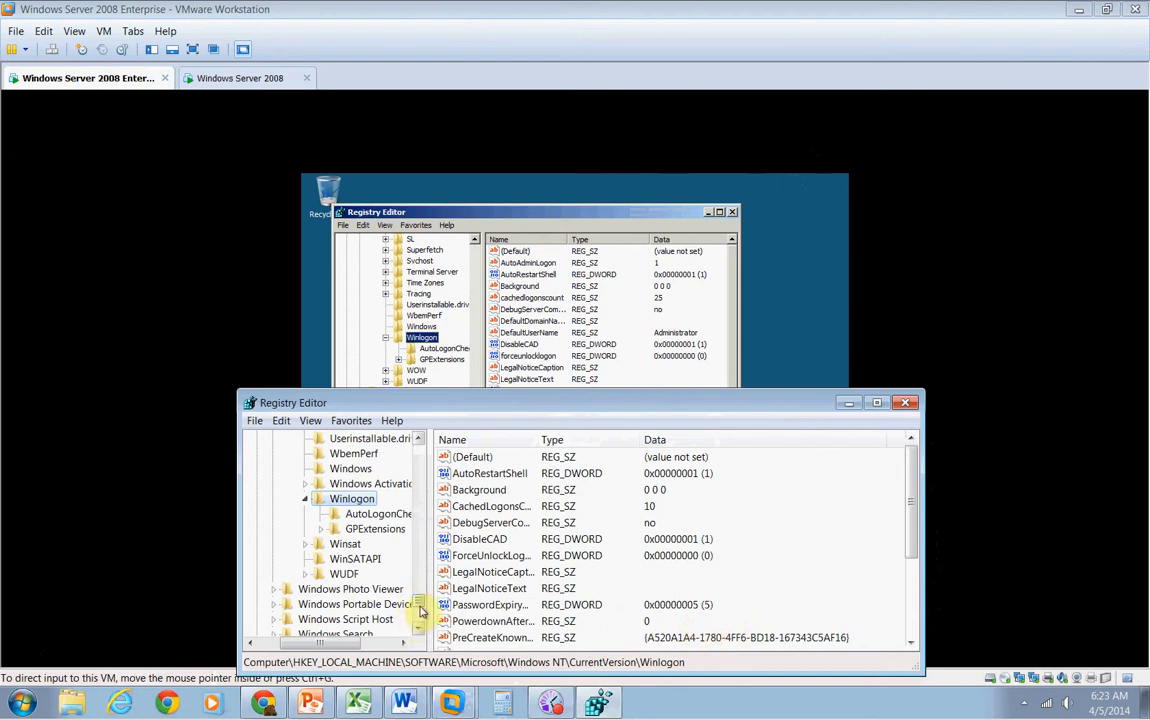
Collapse the host registry tree back up to HKEY_LOCAL_MACHINE and close the host Registry Editor
drag(419, 611, 420, 558)
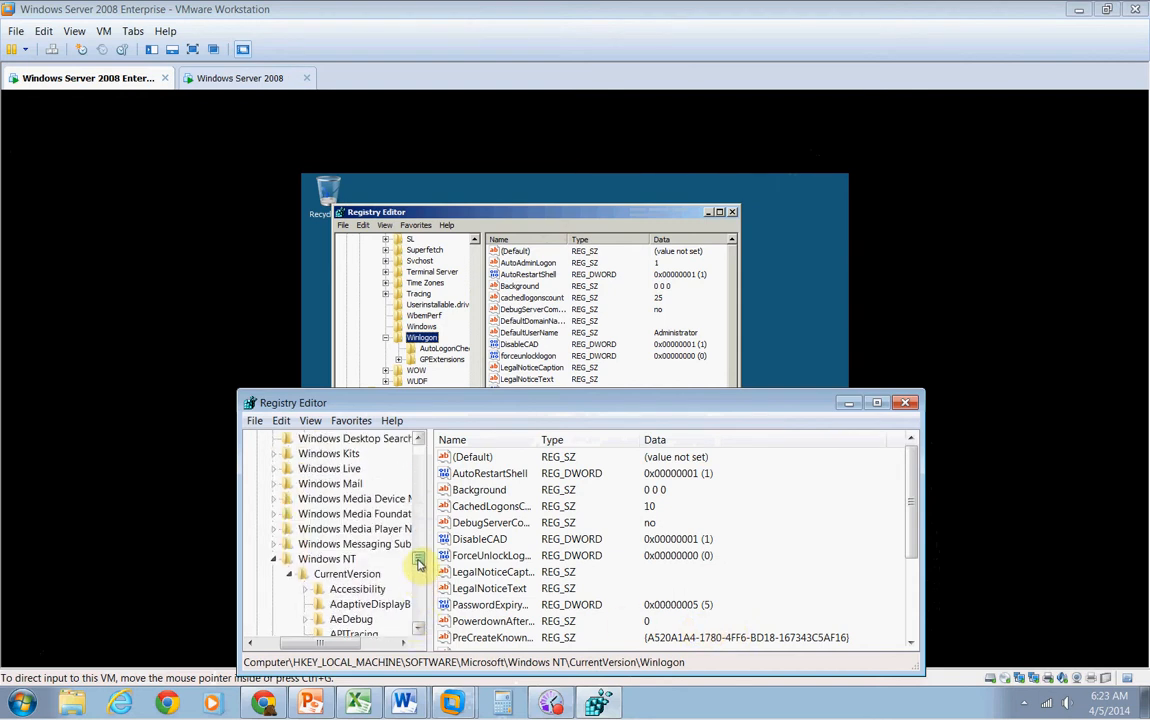
click(289, 575)
click(273, 559)
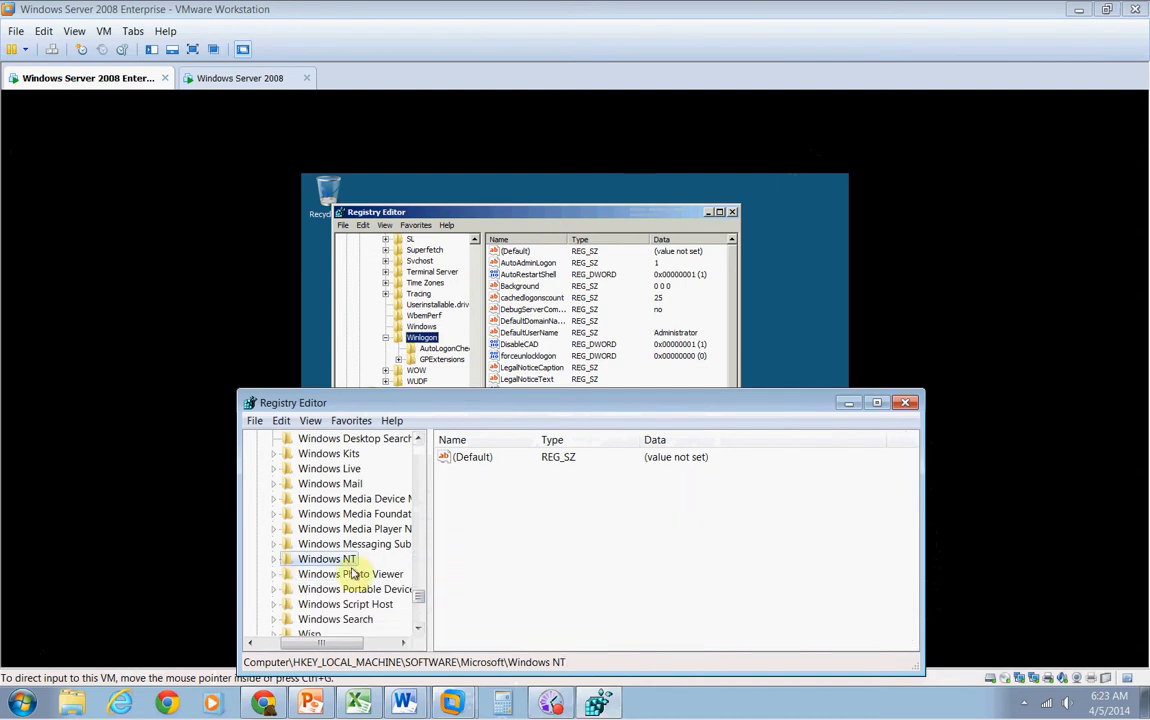
drag(419, 598, 419, 489)
mouse_move(418, 460)
mouse_down()
mouse_move(419, 476)
mouse_move(423, 457)
mouse_move(420, 466)
mouse_up()
click(259, 574)
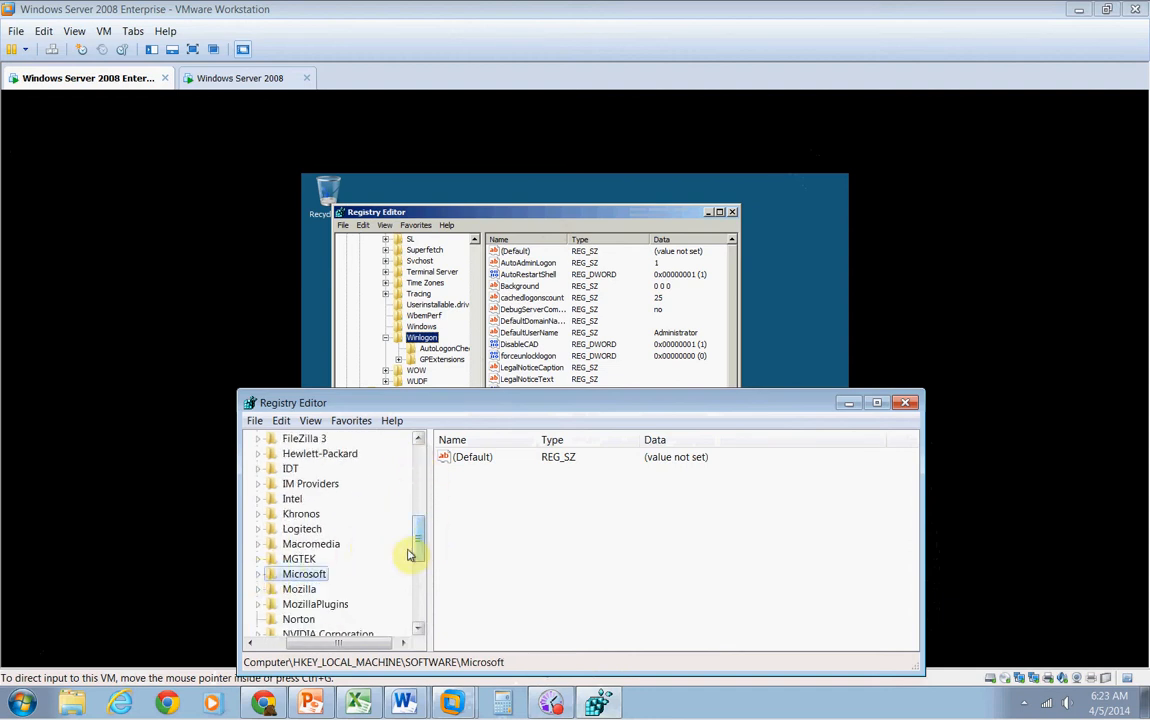
scroll(420, 546, up, 1)
drag(420, 546, 424, 476)
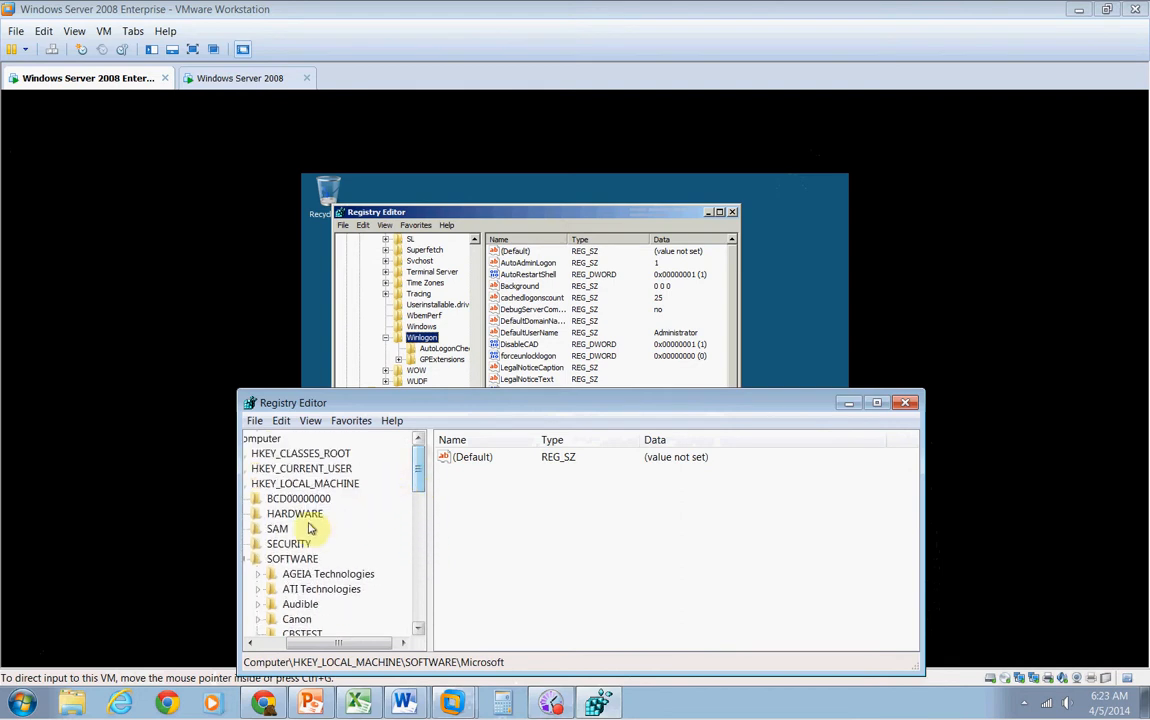
drag(268, 641, 256, 640)
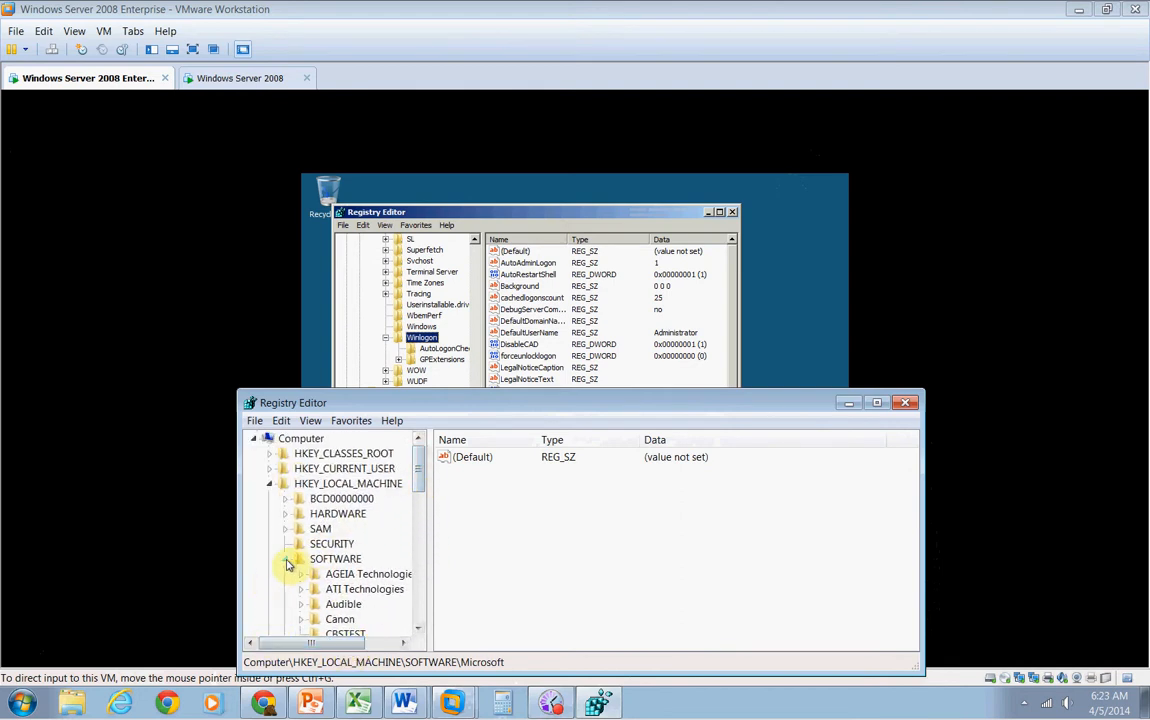
click(286, 560)
click(269, 484)
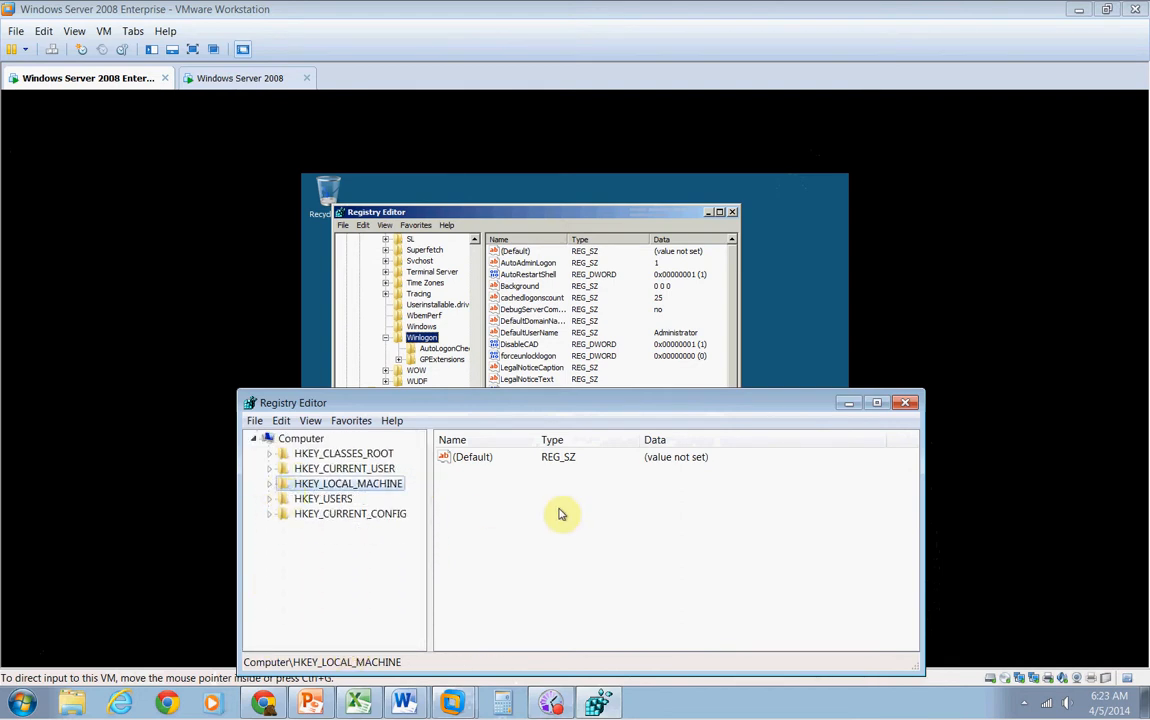
click(905, 402)
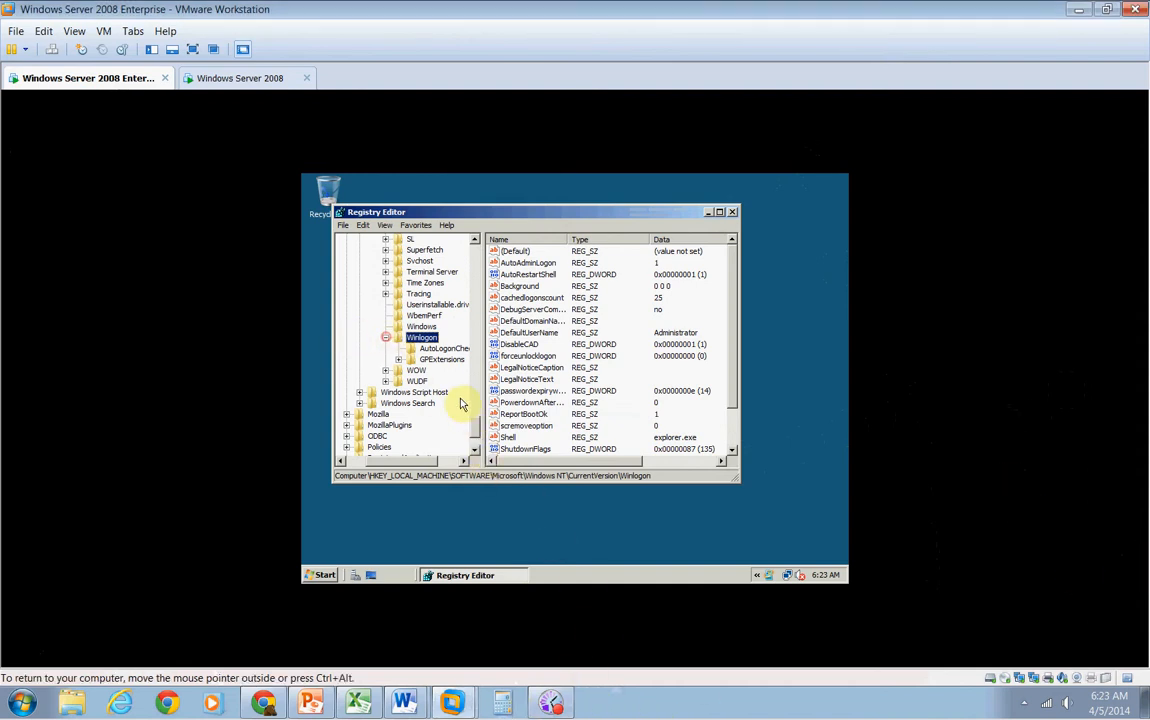
Collapse the virtual machine's registry tree back up to HKEY_LOCAL_MACHINE and close its Registry Editor
click(385, 338)
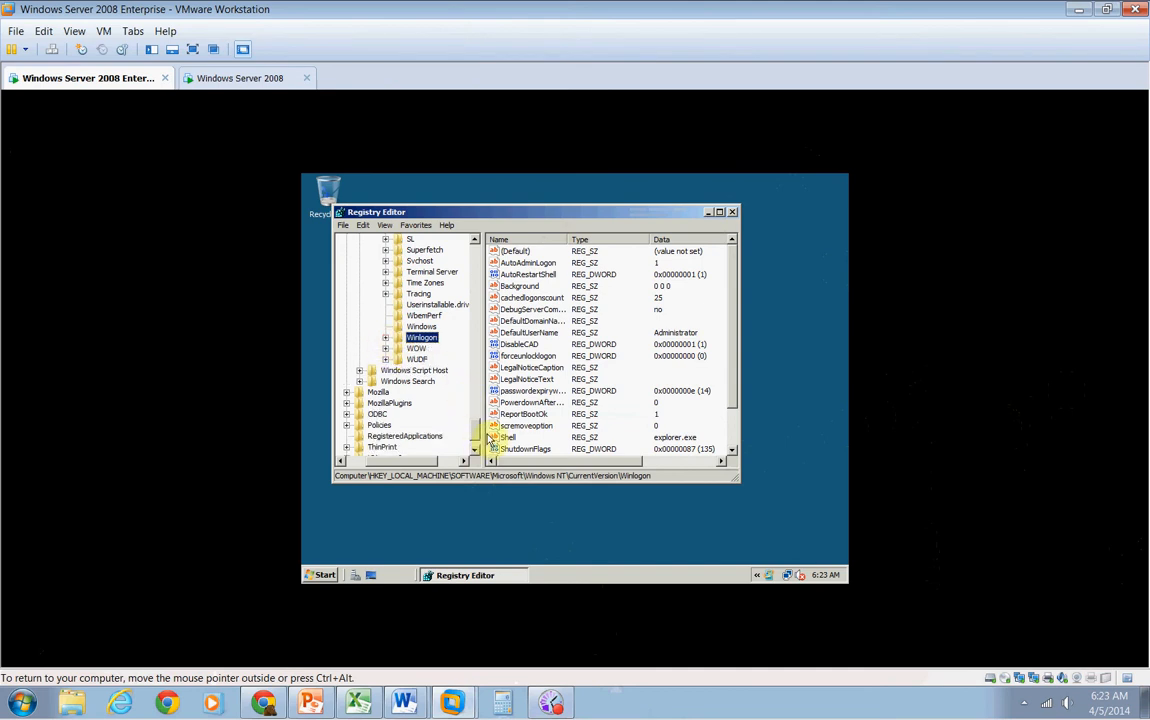
drag(478, 431, 470, 358)
click(360, 382)
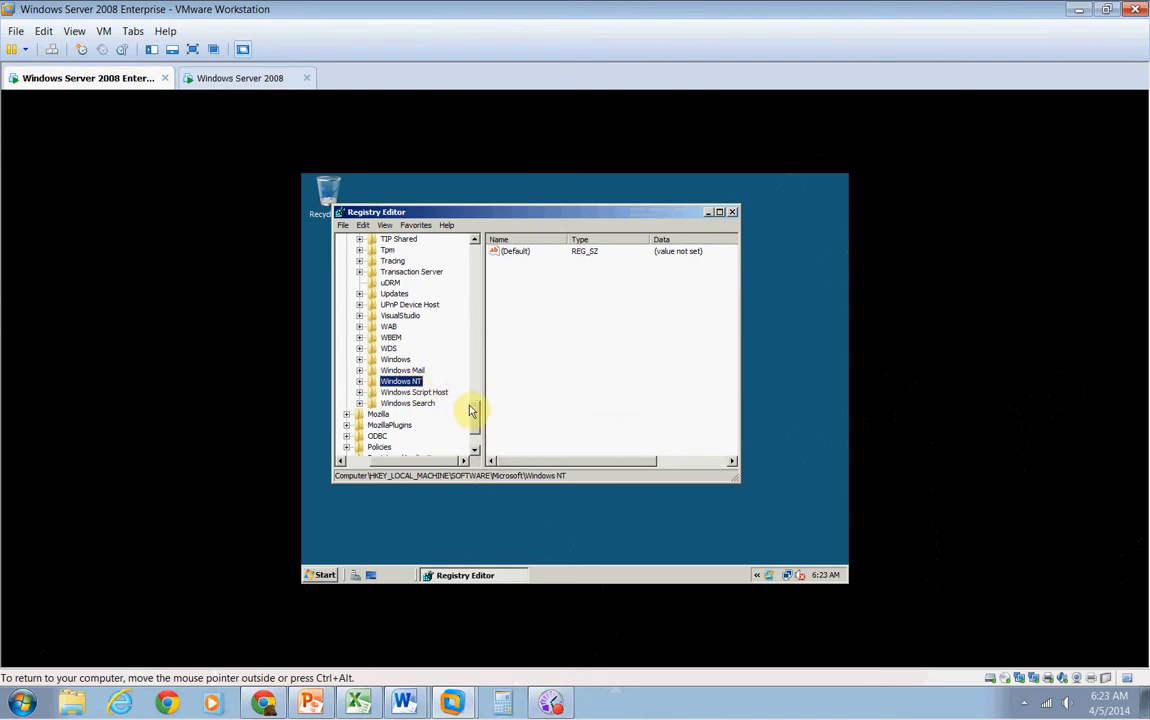
drag(472, 405, 477, 257)
click(346, 360)
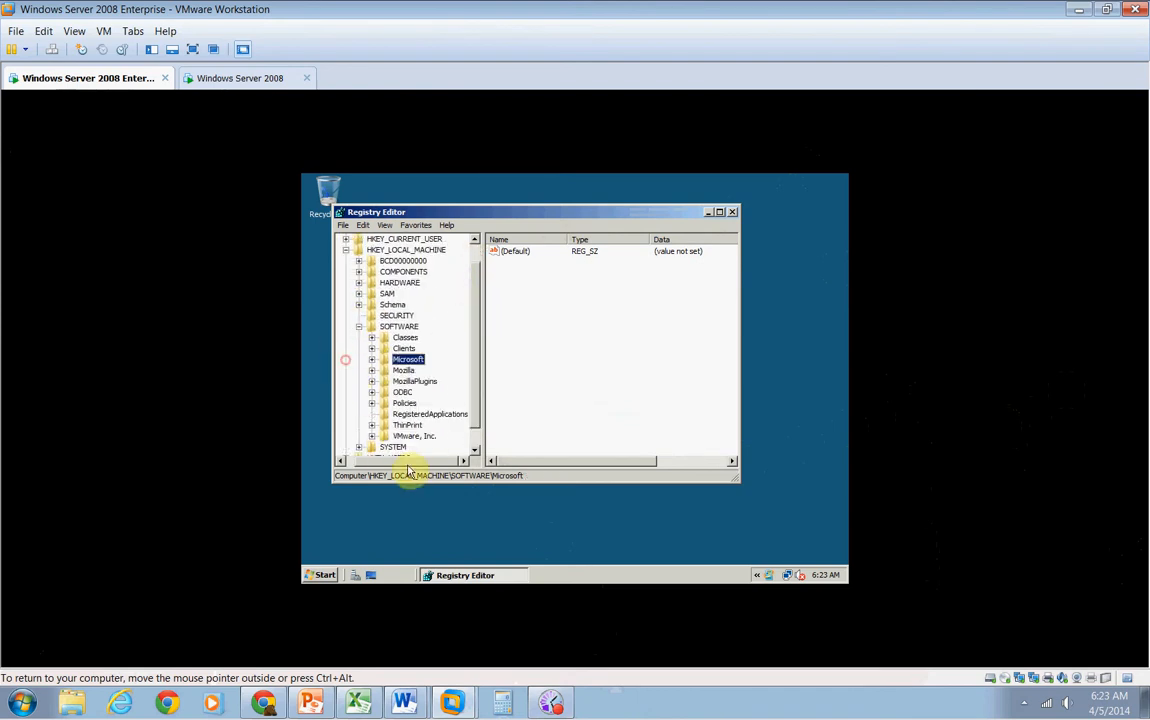
drag(407, 465, 392, 463)
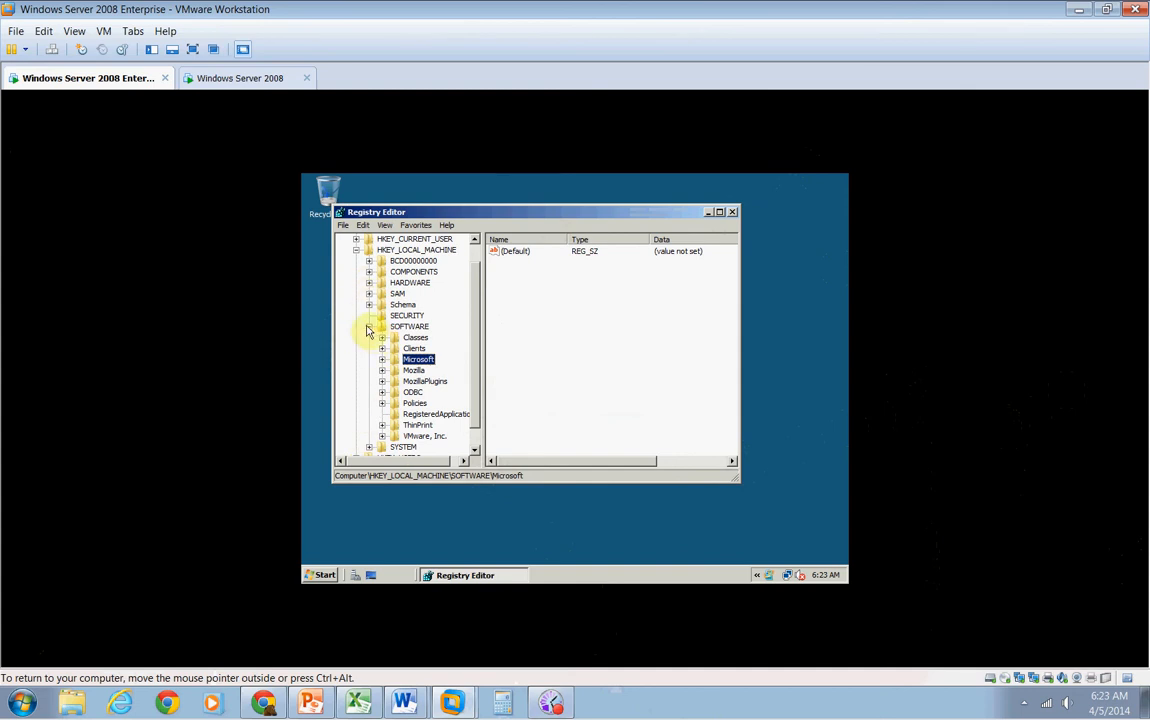
click(368, 327)
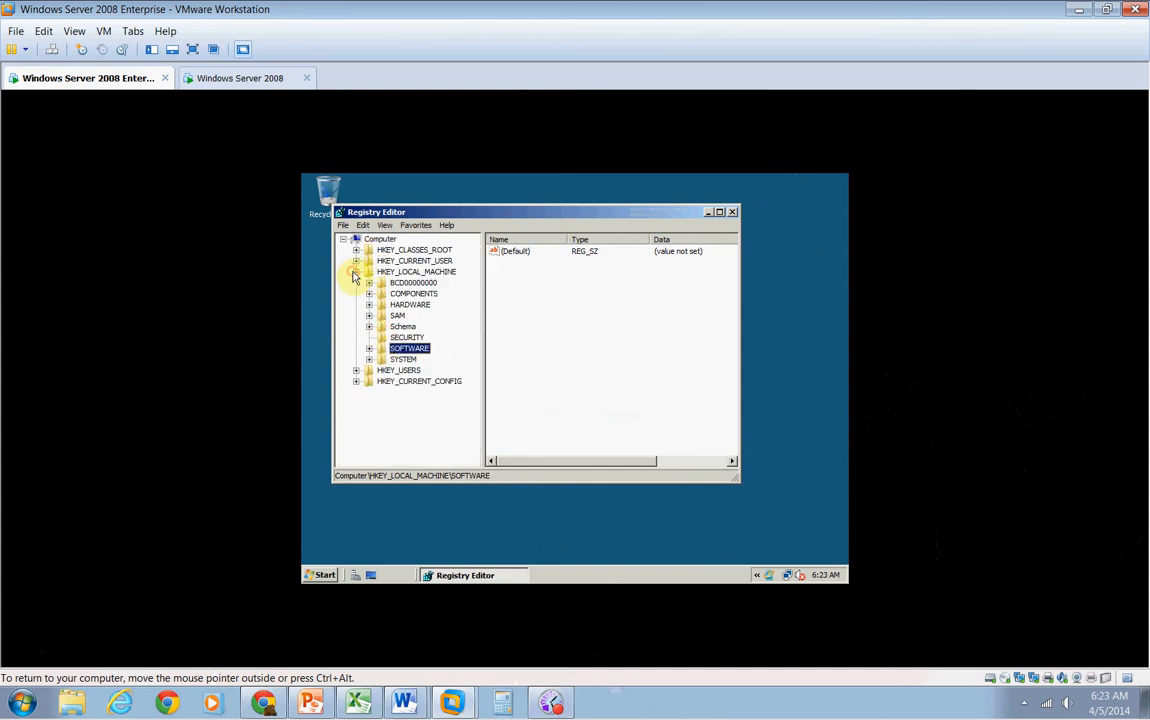
click(356, 272)
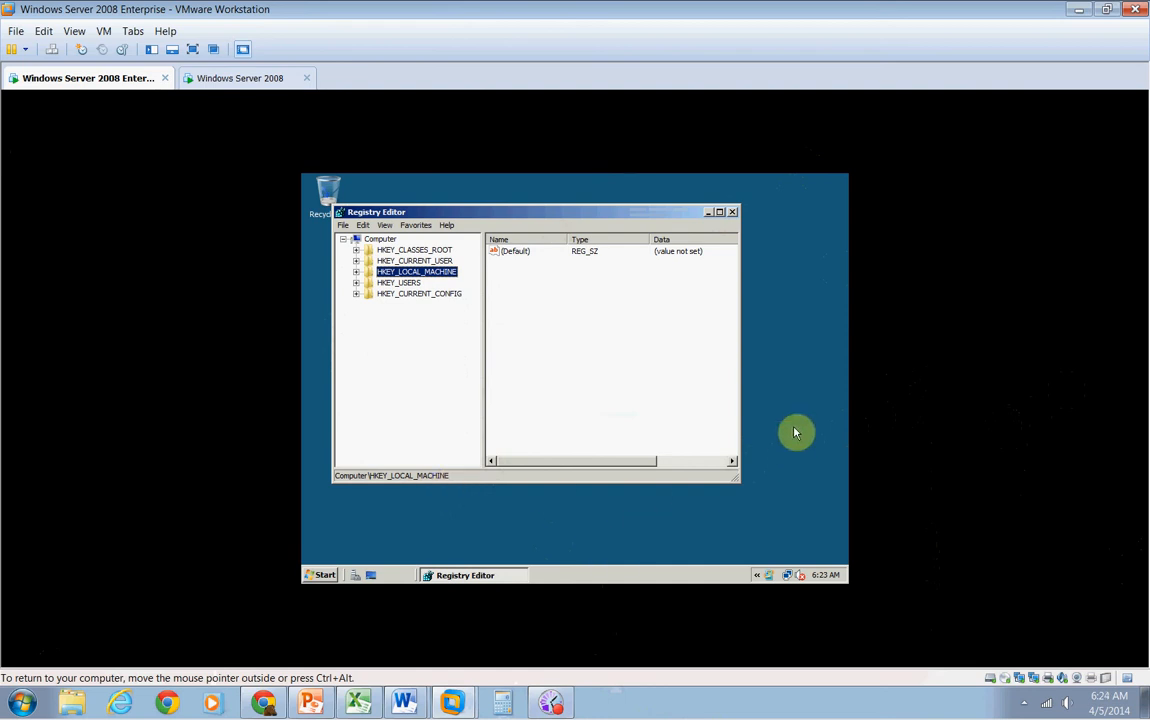
click(732, 213)
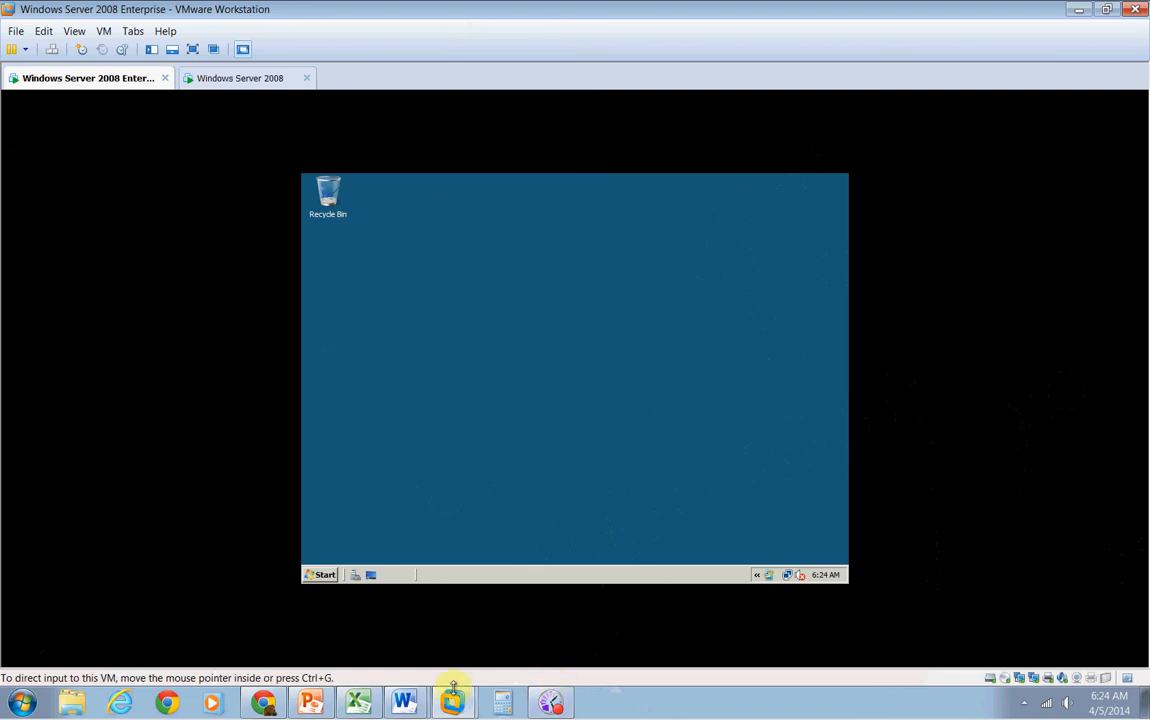
click(551, 703)
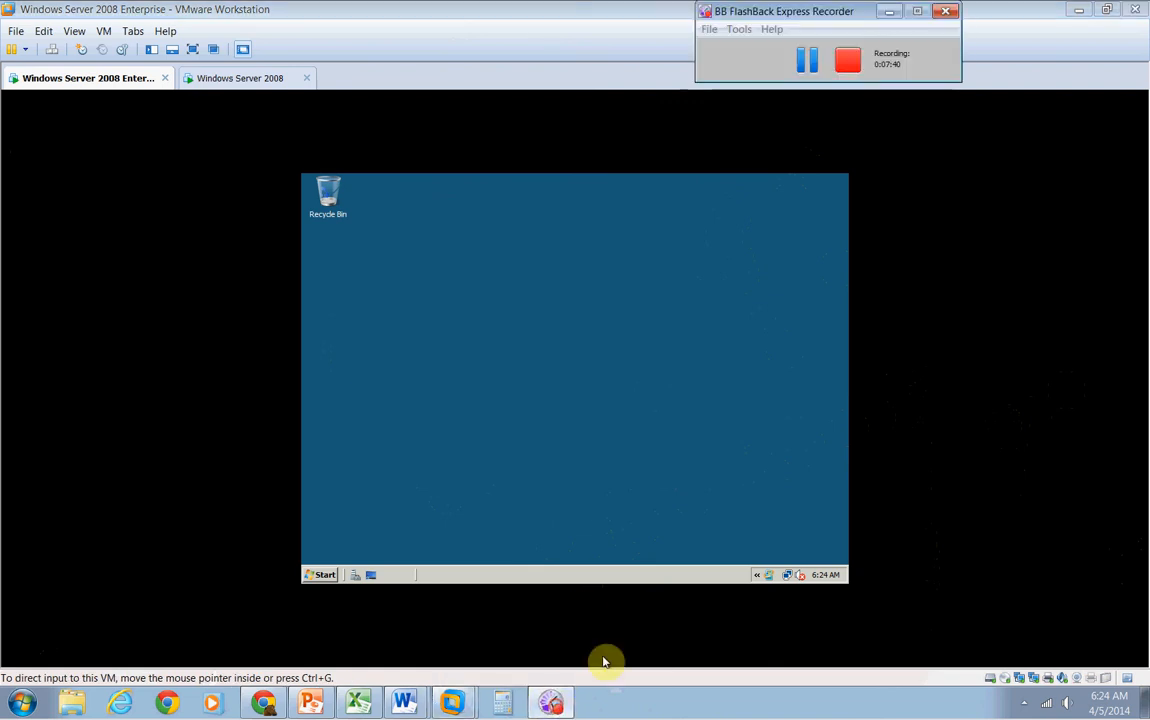